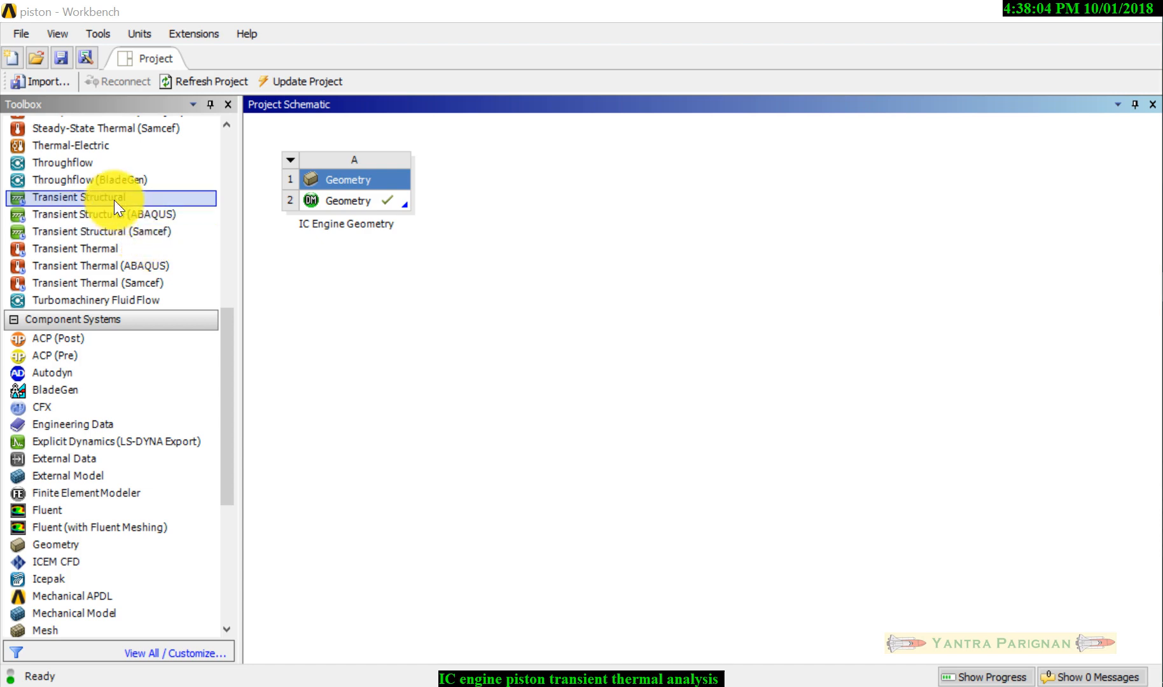
# Add a standalone Transient Thermal system to the project schematic and link the IC Engine Geometry to its Geometry cell.
pyautogui.click(112, 248)
pyautogui.moveTo(77, 253); pyautogui.dragTo(494, 175)
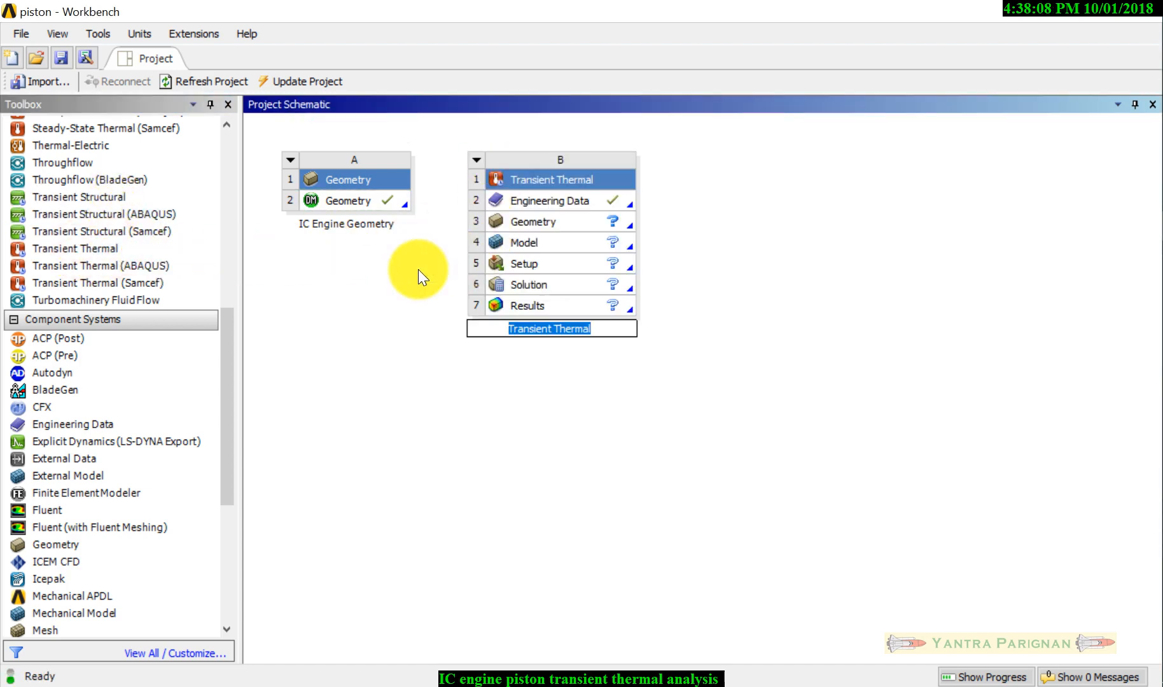
pyautogui.click(363, 286)
pyautogui.moveTo(368, 202); pyautogui.dragTo(535, 229)
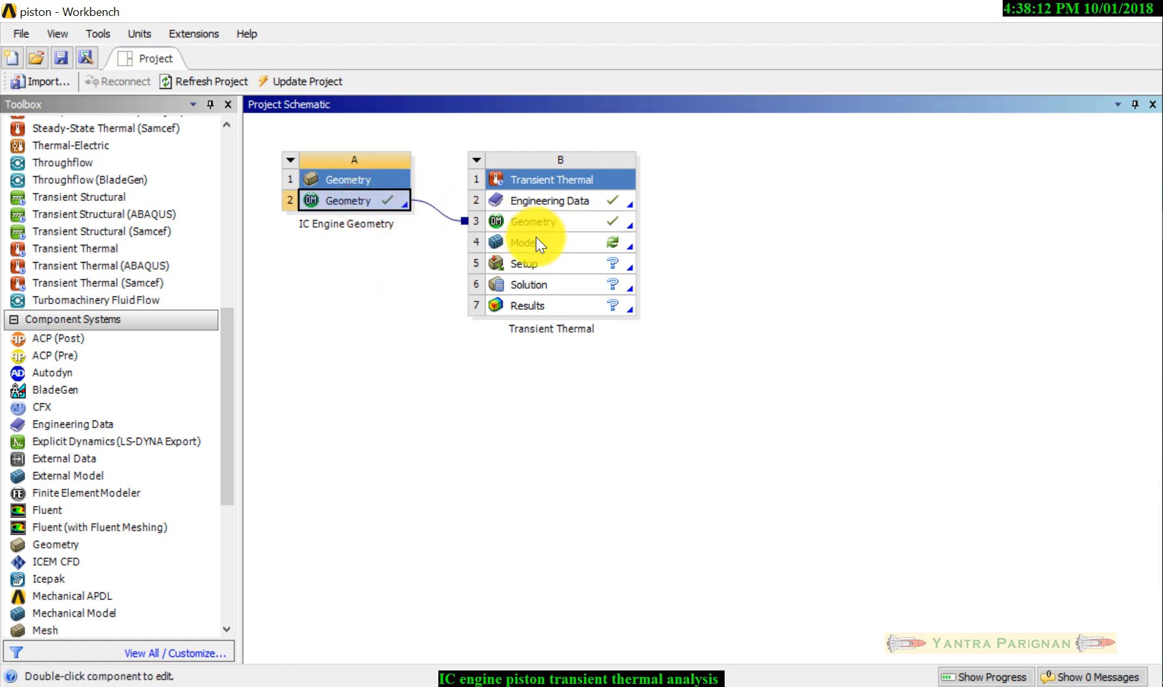
pyautogui.click(386, 278)
# Rename the Transient Thermal system as "Transient Thermal analysis".
pyautogui.click(535, 244)
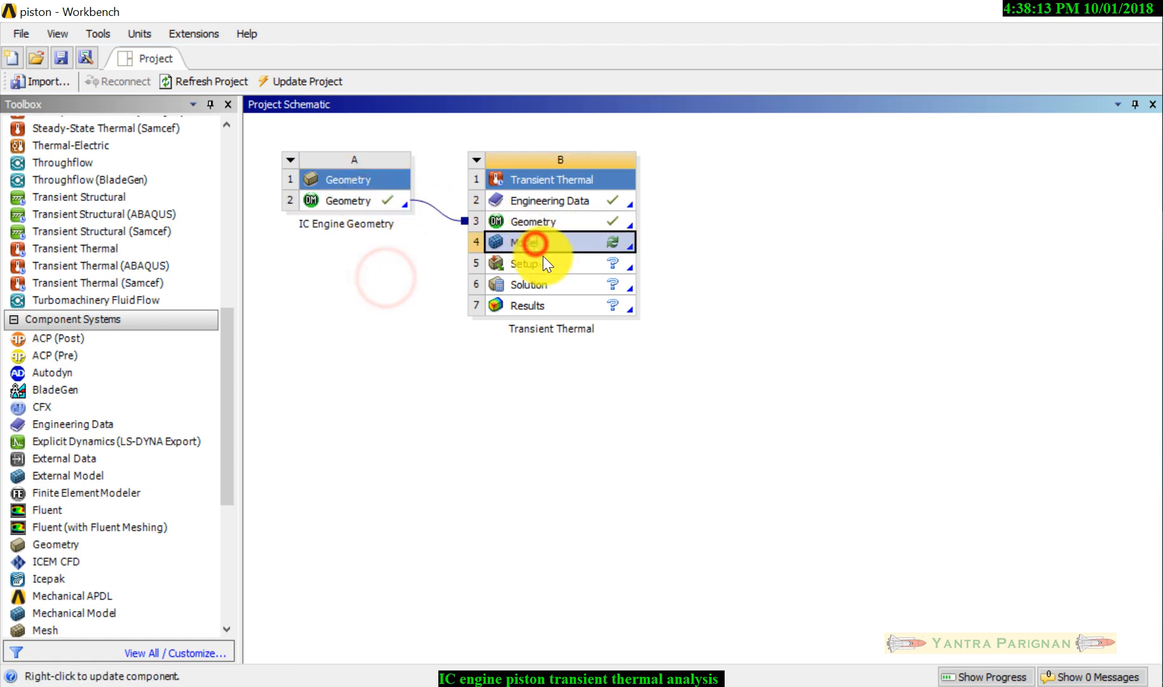
pyautogui.click(567, 327)
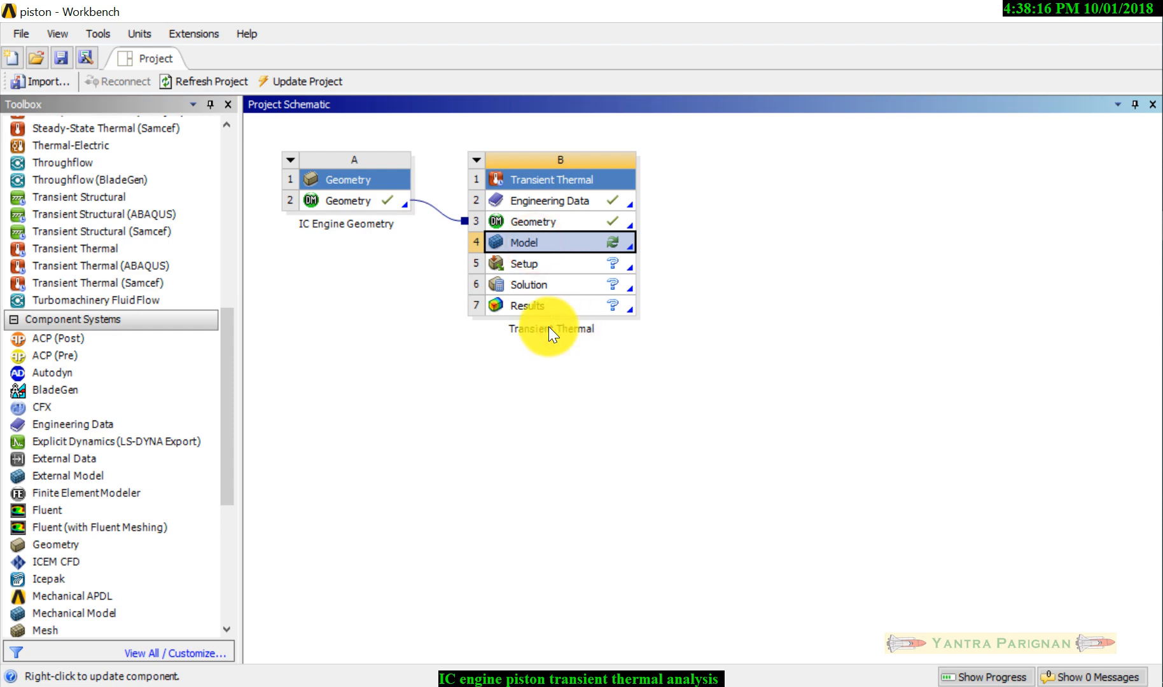
pyautogui.doubleClick(549, 327)
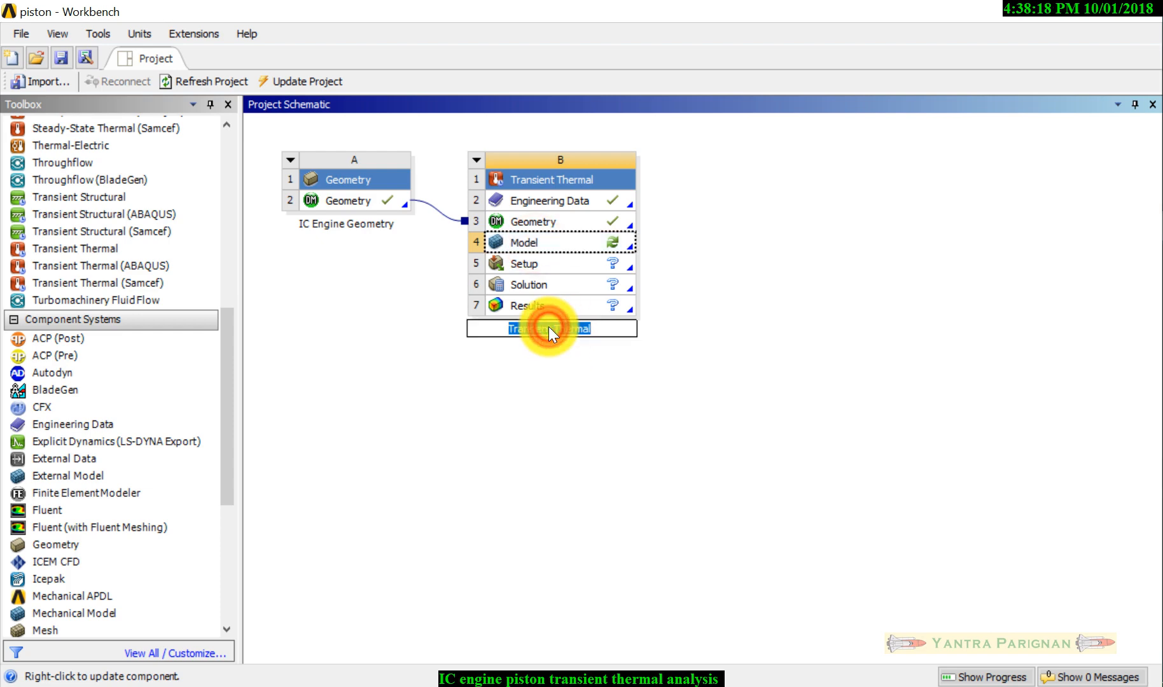
pyautogui.click(609, 331)
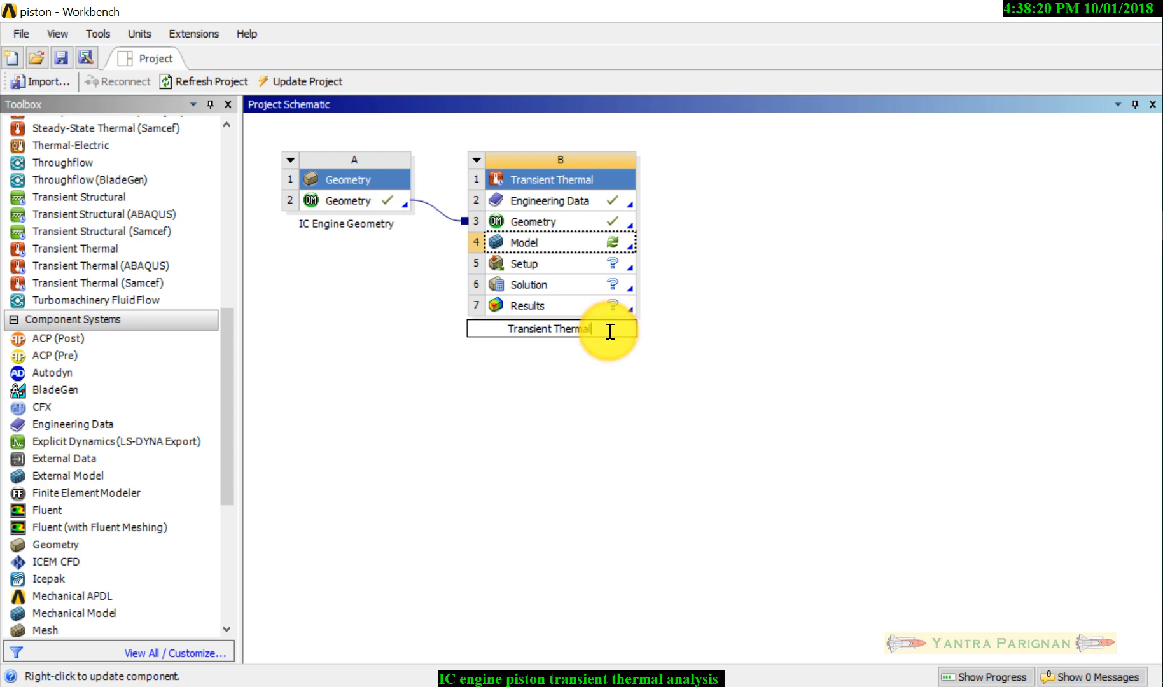
pyautogui.write('analy')
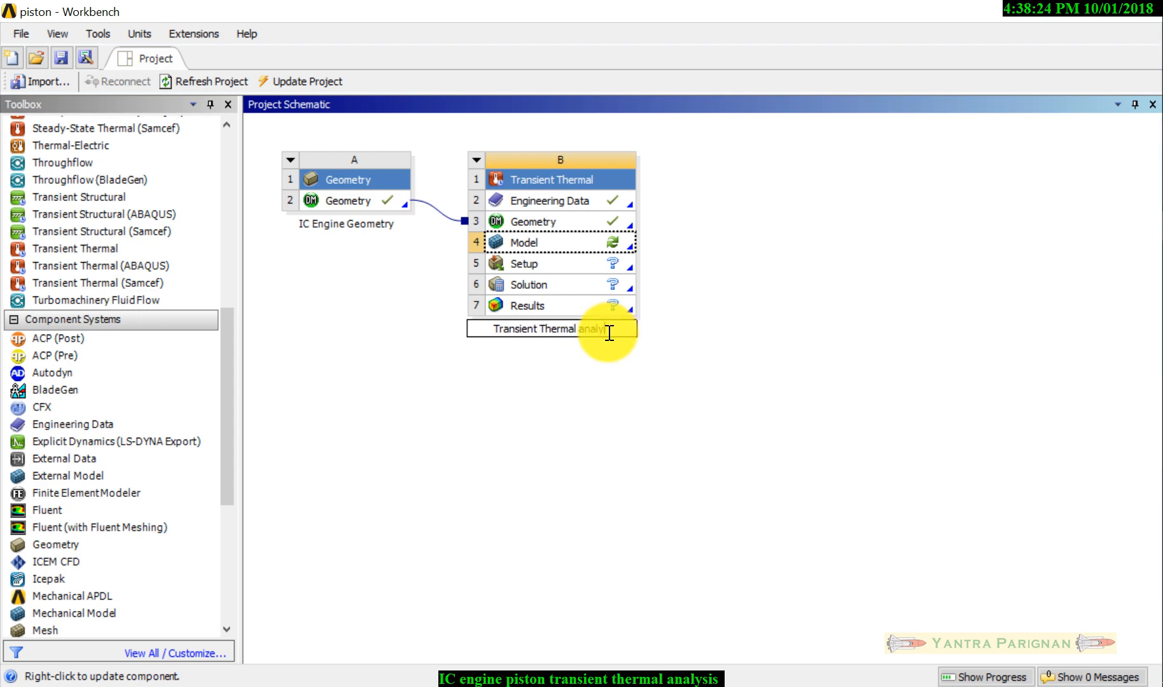
pyautogui.write('sis')
pyautogui.click(475, 384)
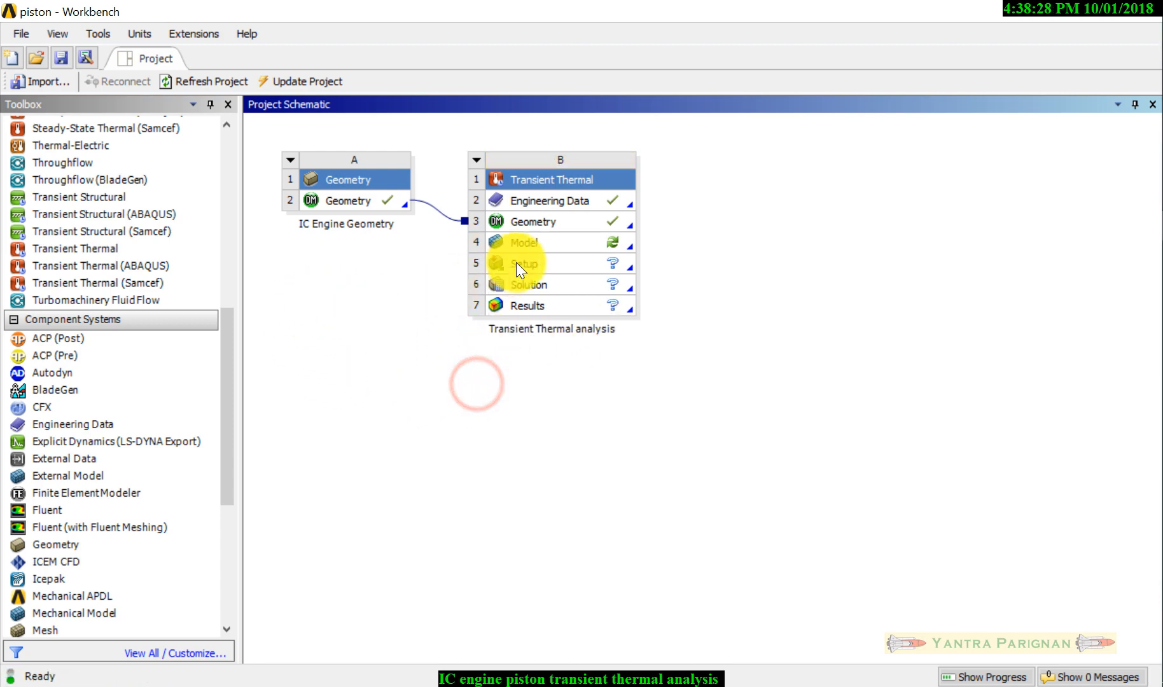
# Open the thermal system's model in Mechanical and set the mesh's advanced size function to On: Proximity and Curvature.
pyautogui.click(536, 242)
pyautogui.doubleClick(537, 242)
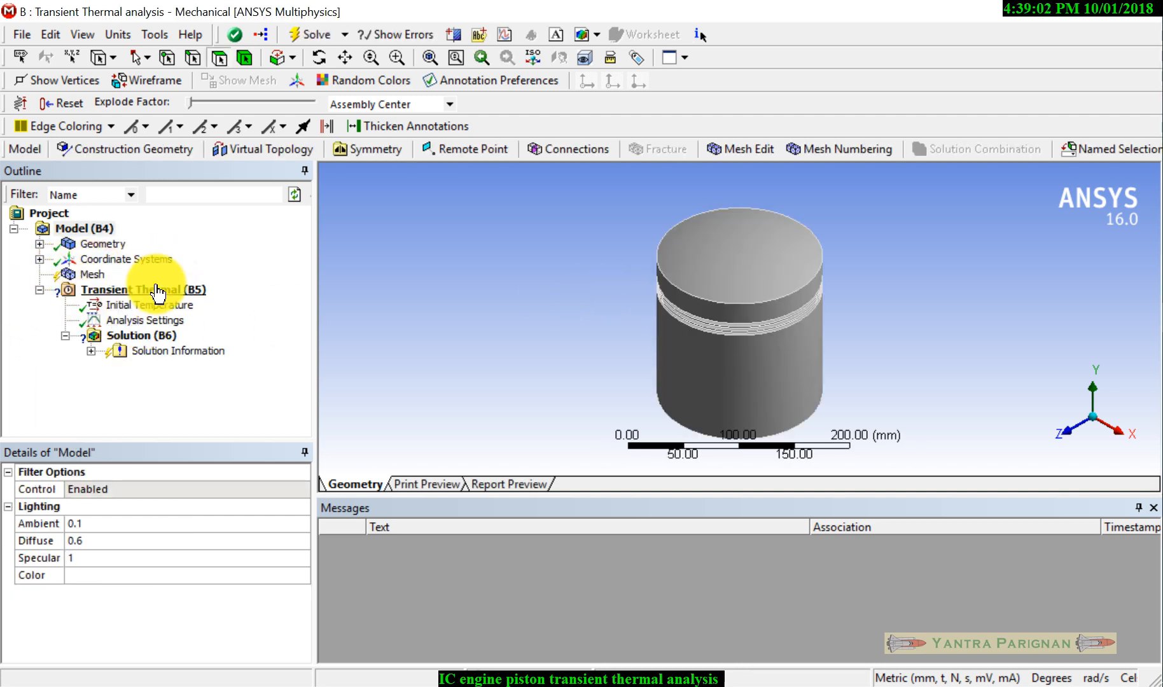
pyautogui.click(90, 273)
pyautogui.rightClick(89, 273)
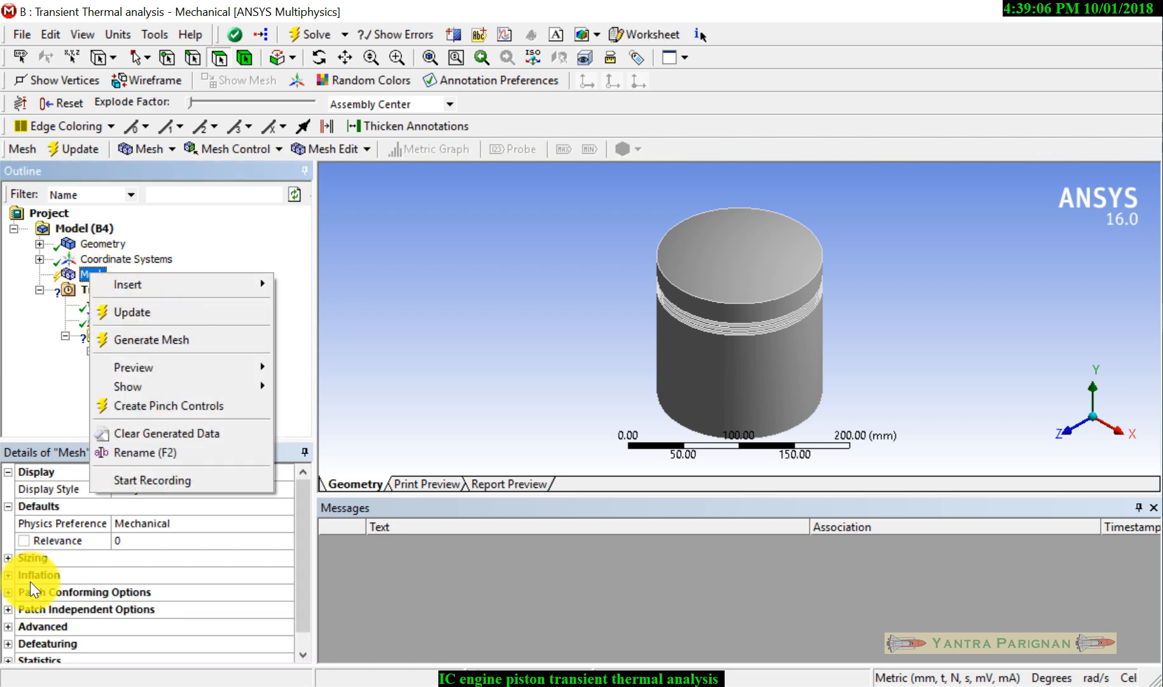
pyautogui.click(9, 558)
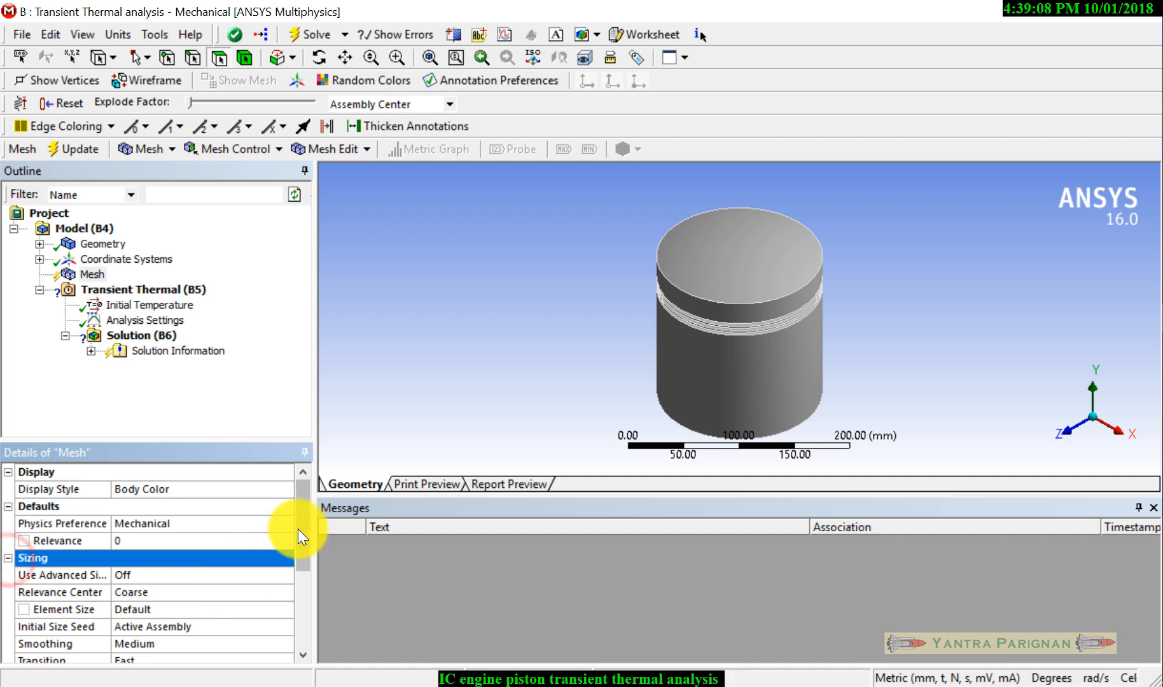
pyautogui.moveTo(298, 528); pyautogui.dragTo(300, 557)
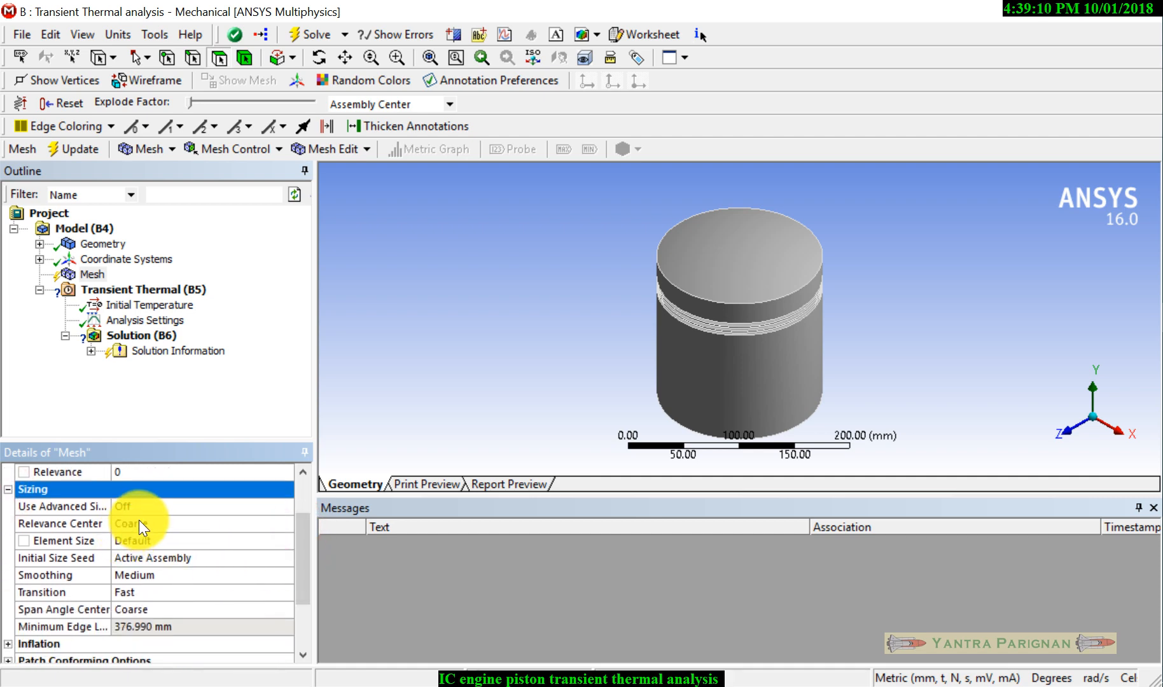
pyautogui.click(147, 505)
pyautogui.click(285, 506)
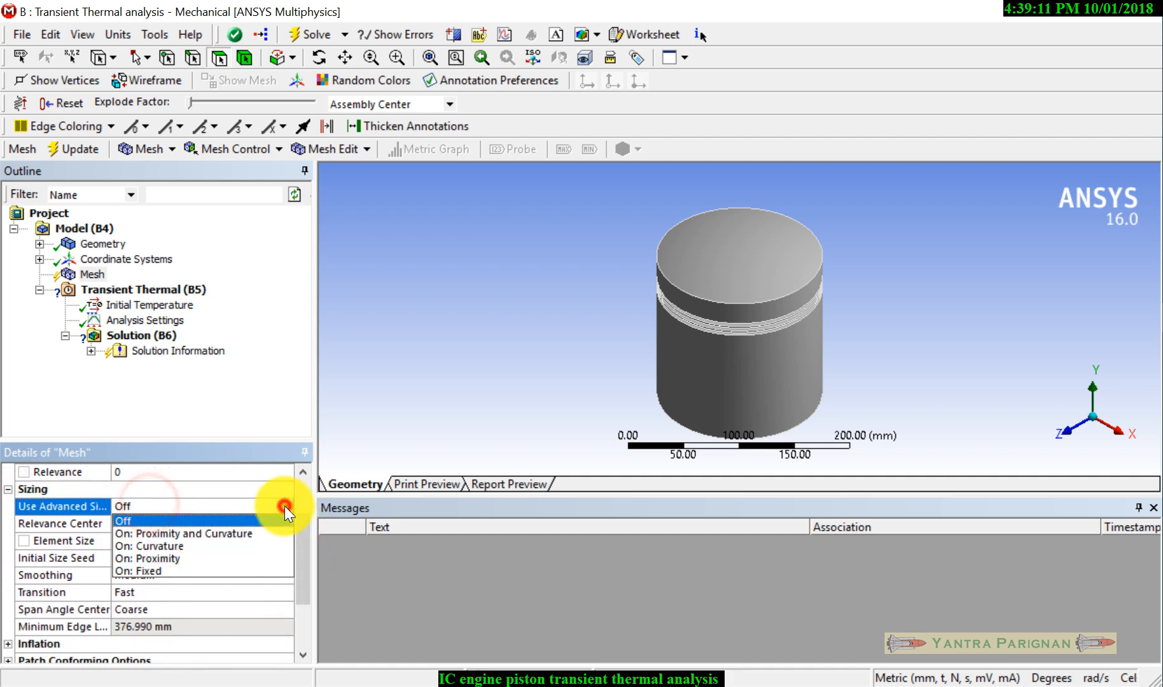
pyautogui.click(233, 533)
pyautogui.moveTo(303, 502); pyautogui.dragTo(310, 572)
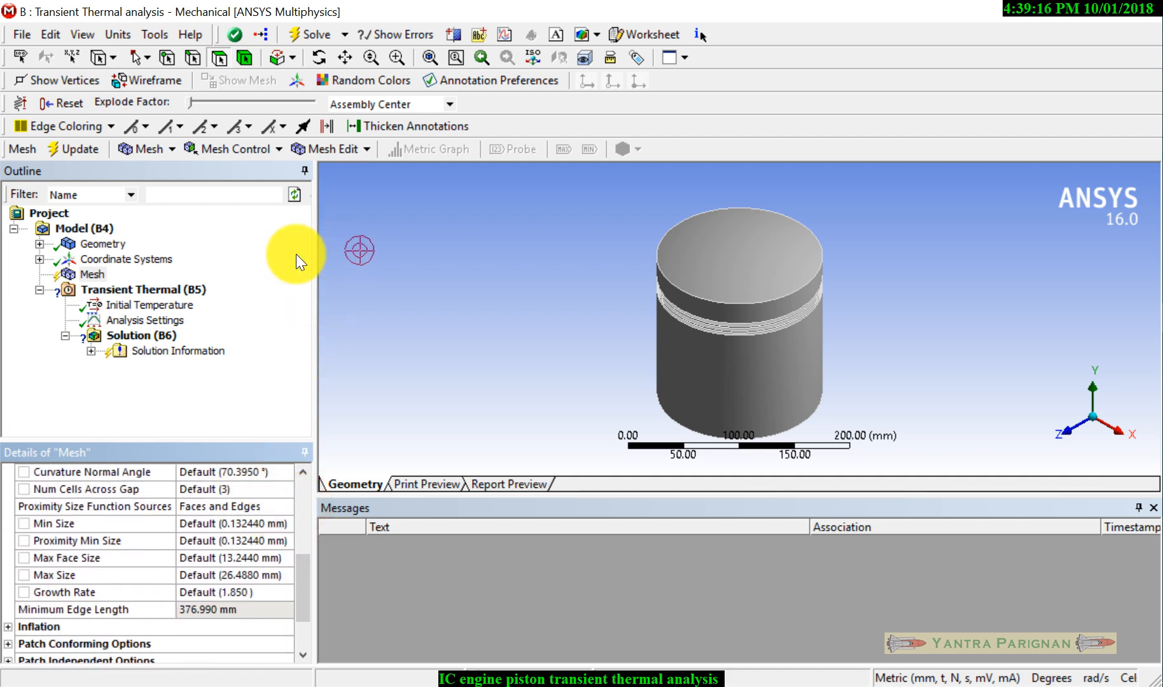
pyautogui.click(116, 35)
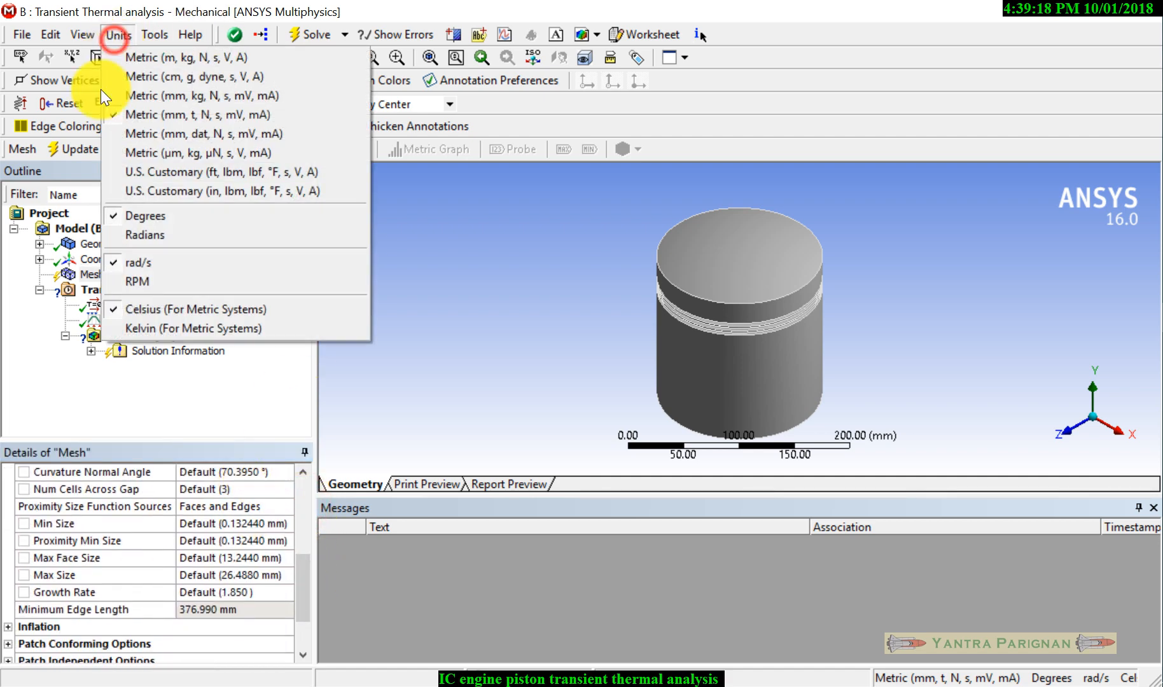
pyautogui.click(28, 371)
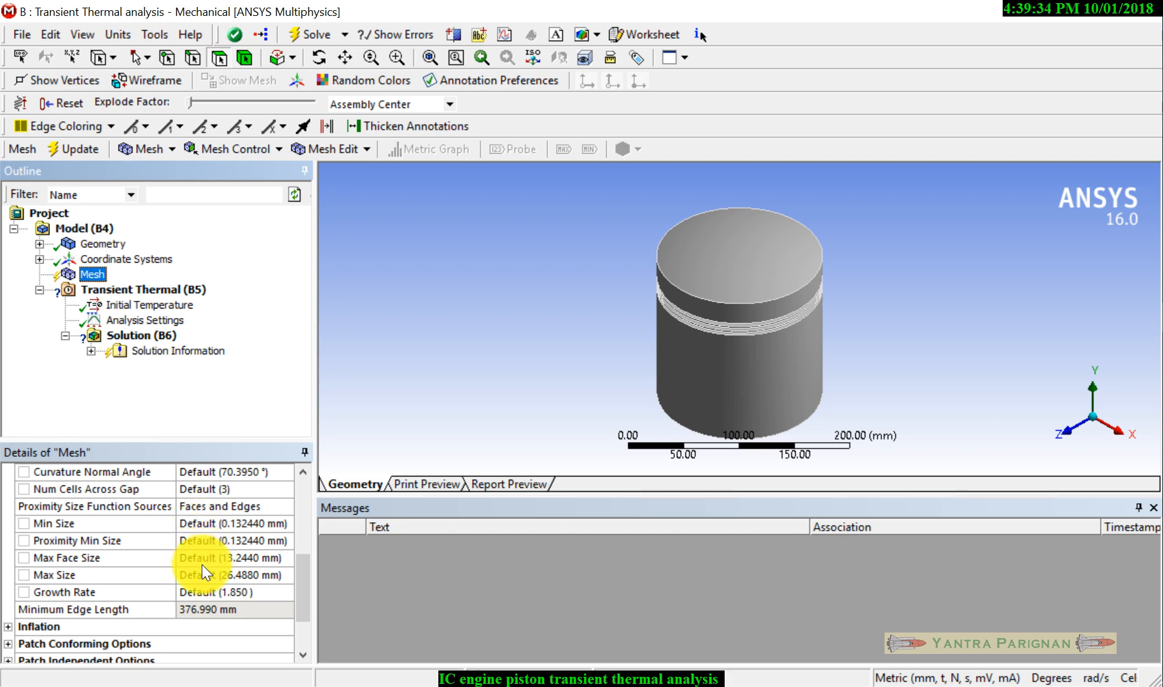
# Generate the mesh for the piston with the current sizing settings.
pyautogui.rightClick(89, 274)
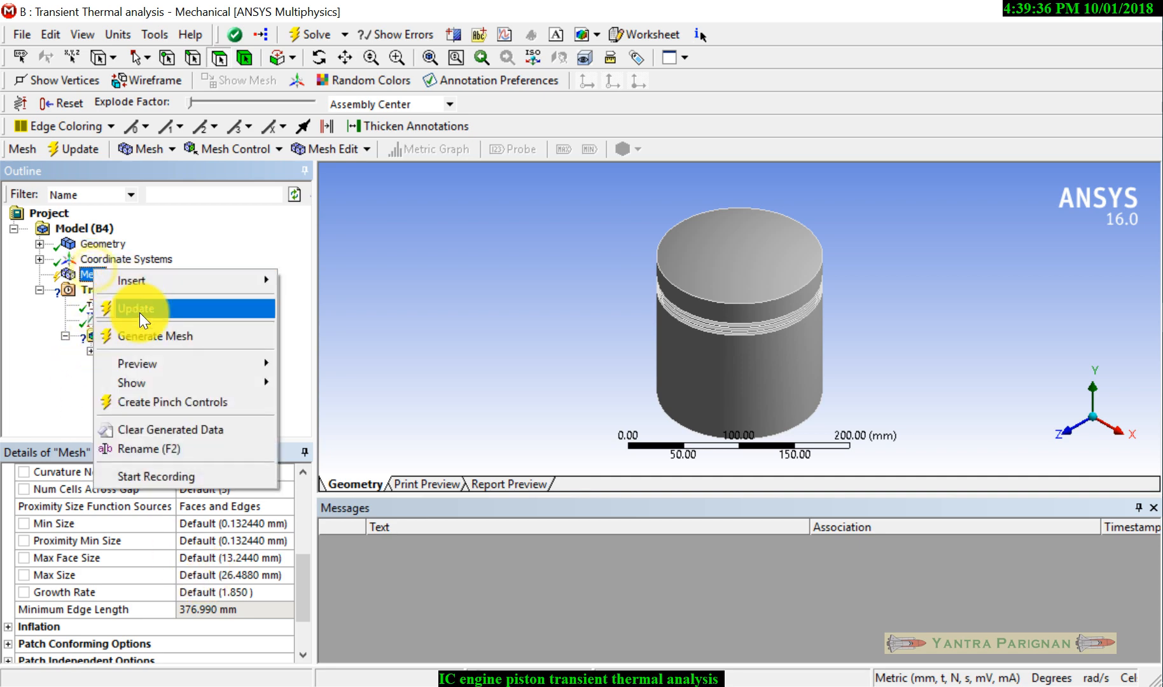
pyautogui.click(143, 336)
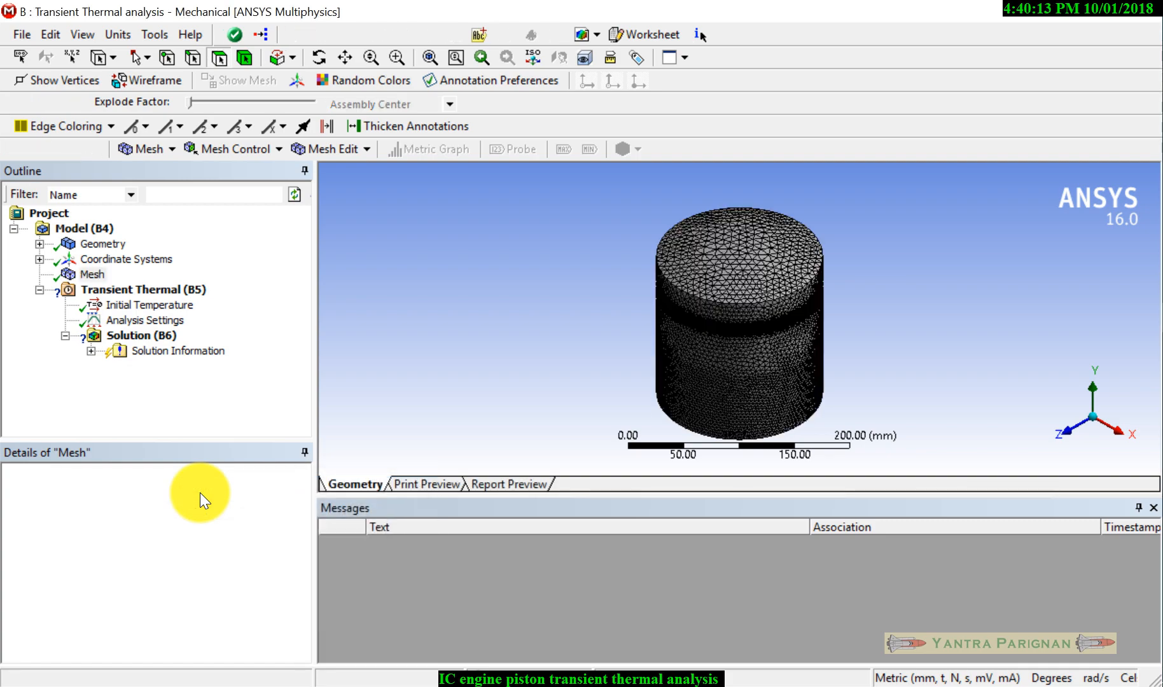
# Examine the piston mesh around the ring grooves and body in shaded and wireframe display.
pyautogui.moveTo(732, 317); pyautogui.dragTo(738, 260, button='middle')
pyautogui.scroll(3, 732, 317)
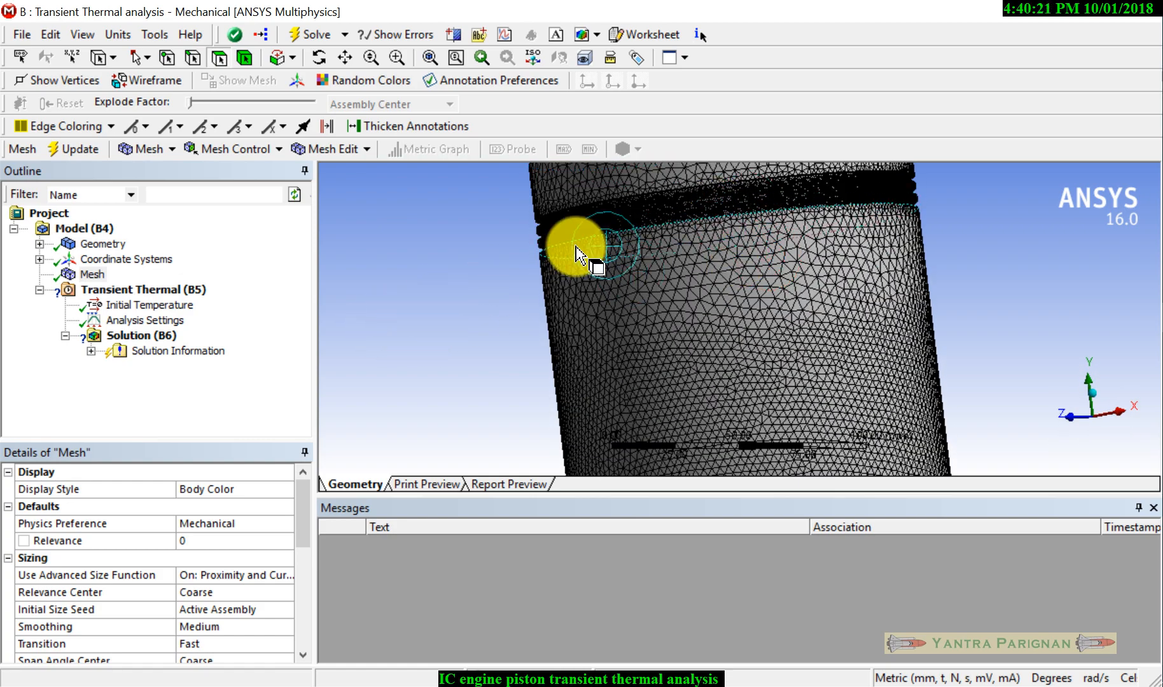
pyautogui.scroll(-5, 577, 250)
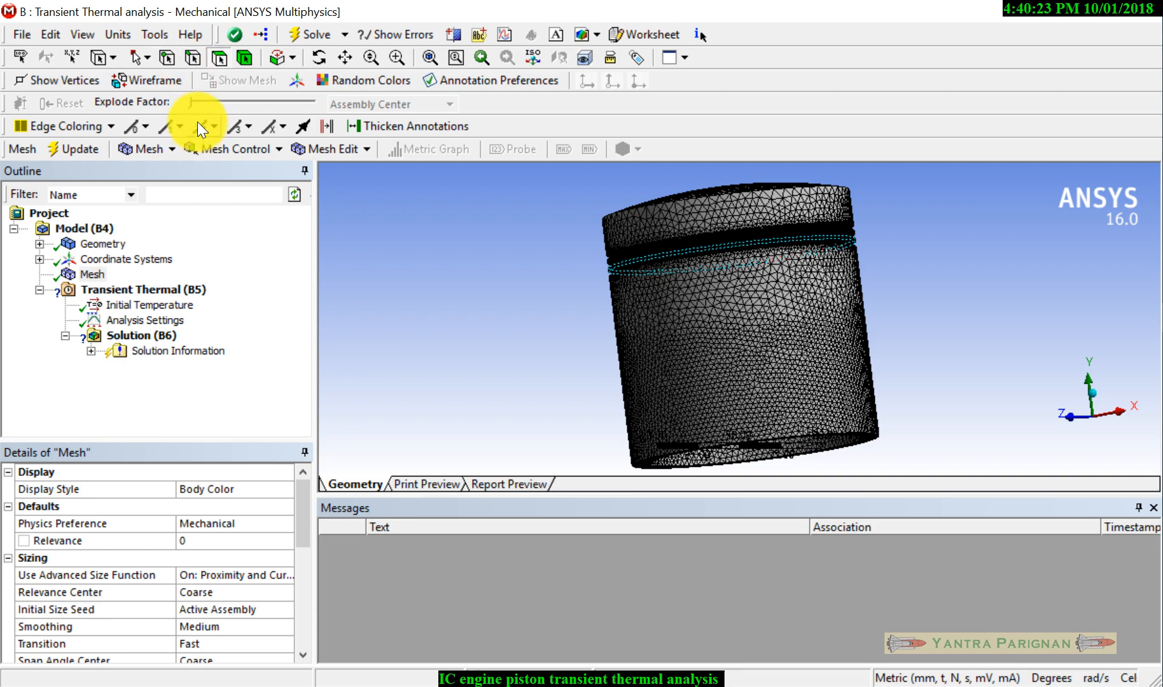
pyautogui.click(167, 82)
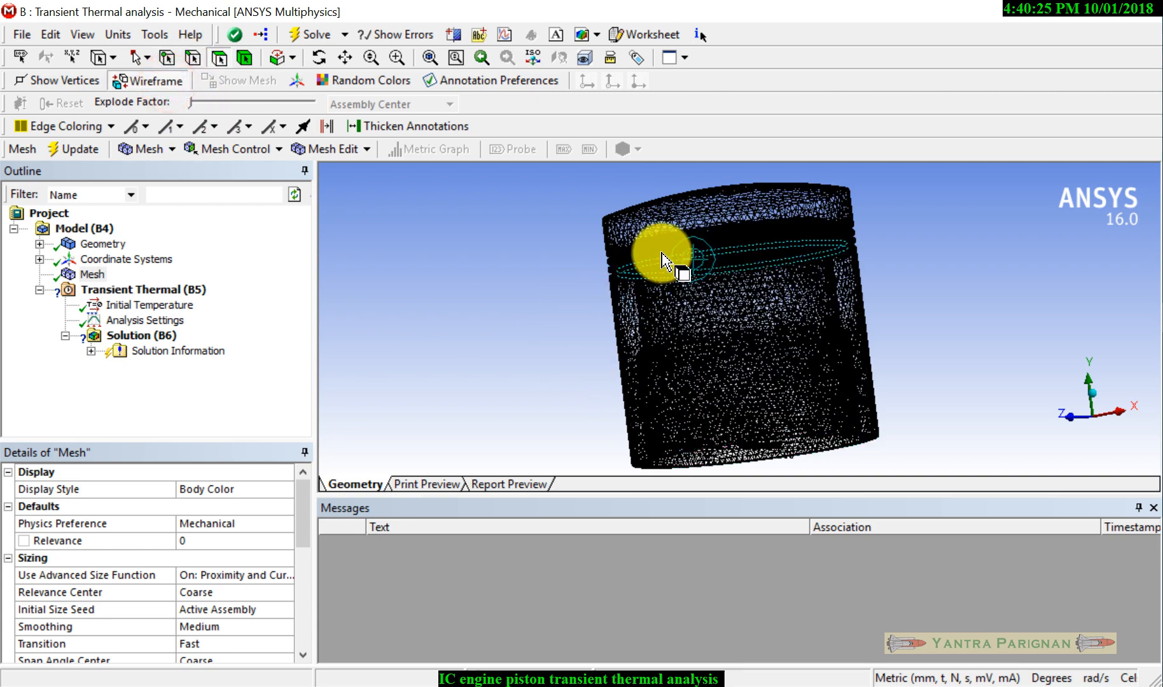
pyautogui.moveTo(662, 260); pyautogui.dragTo(693, 257, button='middle')
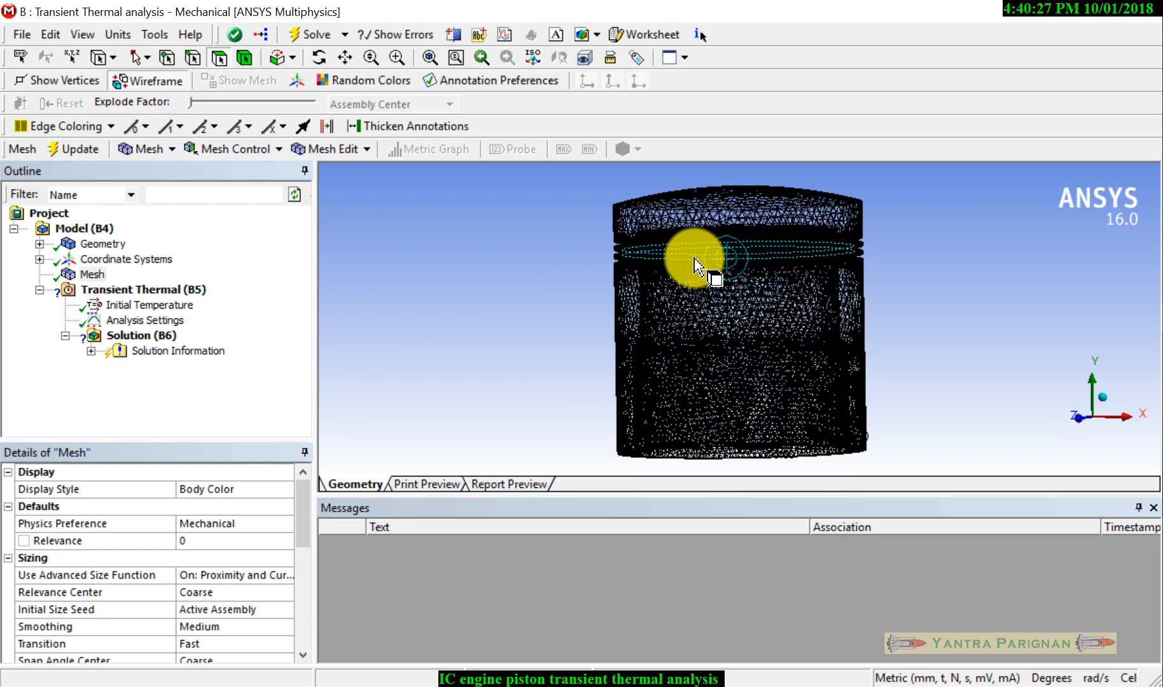
pyautogui.click(133, 81)
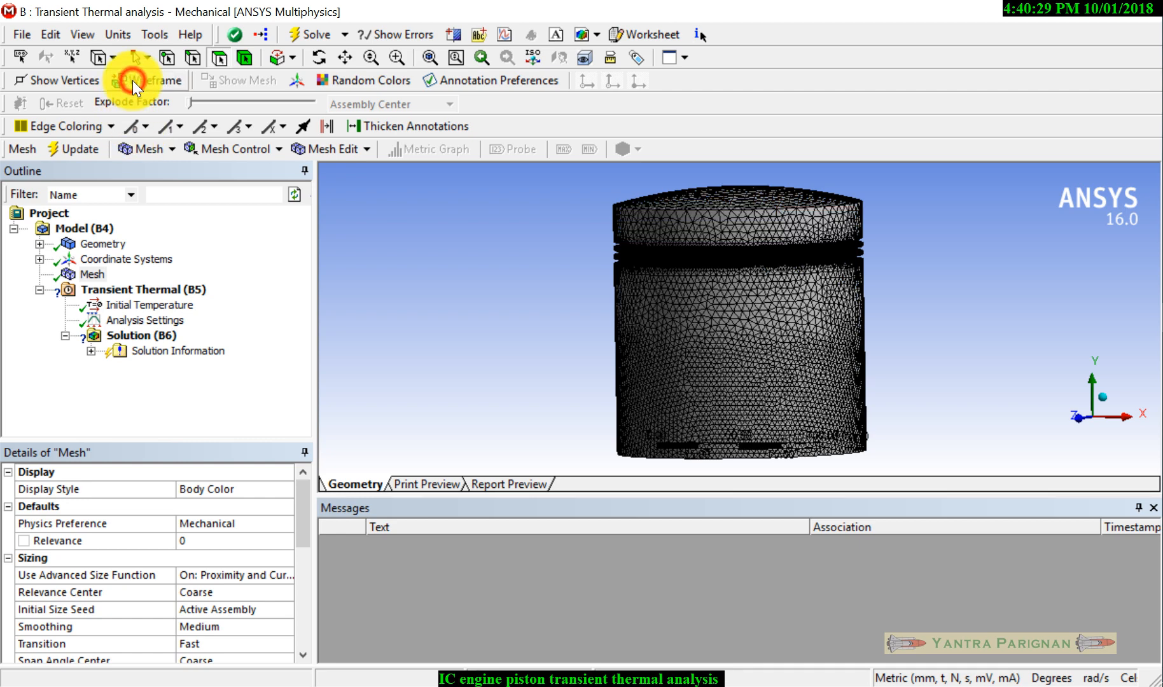
pyautogui.click(74, 83)
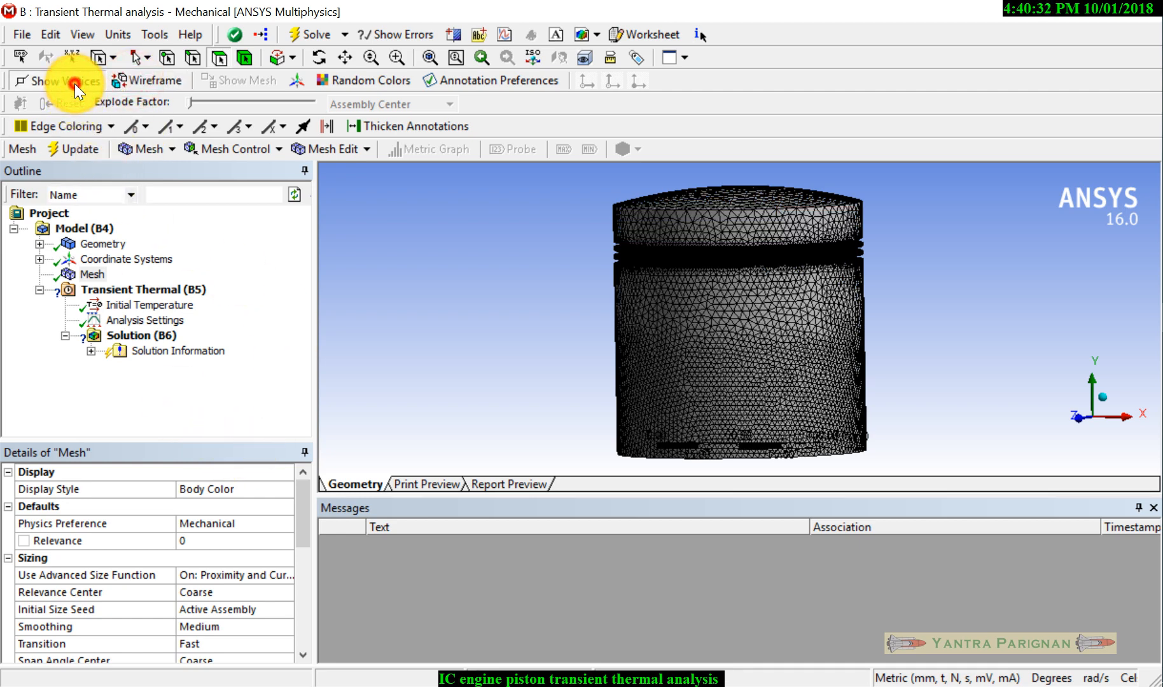
# Insert a Temperature load in the transient thermal analysis and apply it to the piston's crown face.
pyautogui.rightClick(145, 288)
pyautogui.moveTo(215, 294)
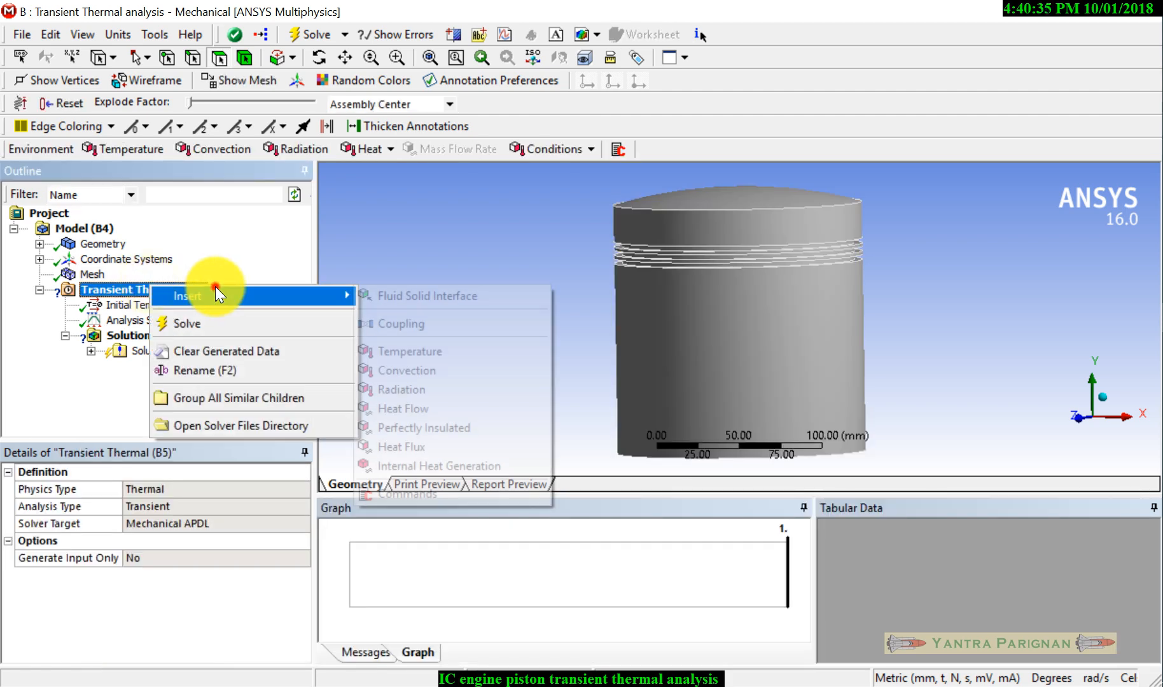
pyautogui.click(444, 348)
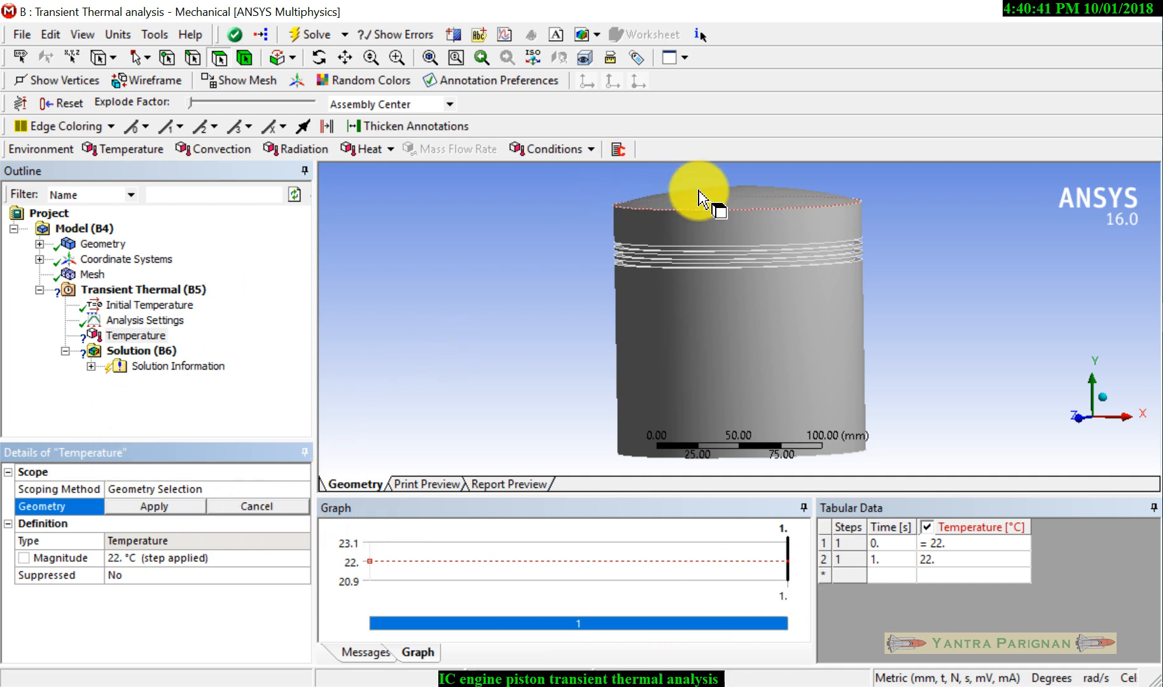
pyautogui.moveTo(696, 189); pyautogui.dragTo(696, 238, button='middle')
pyautogui.click(709, 238)
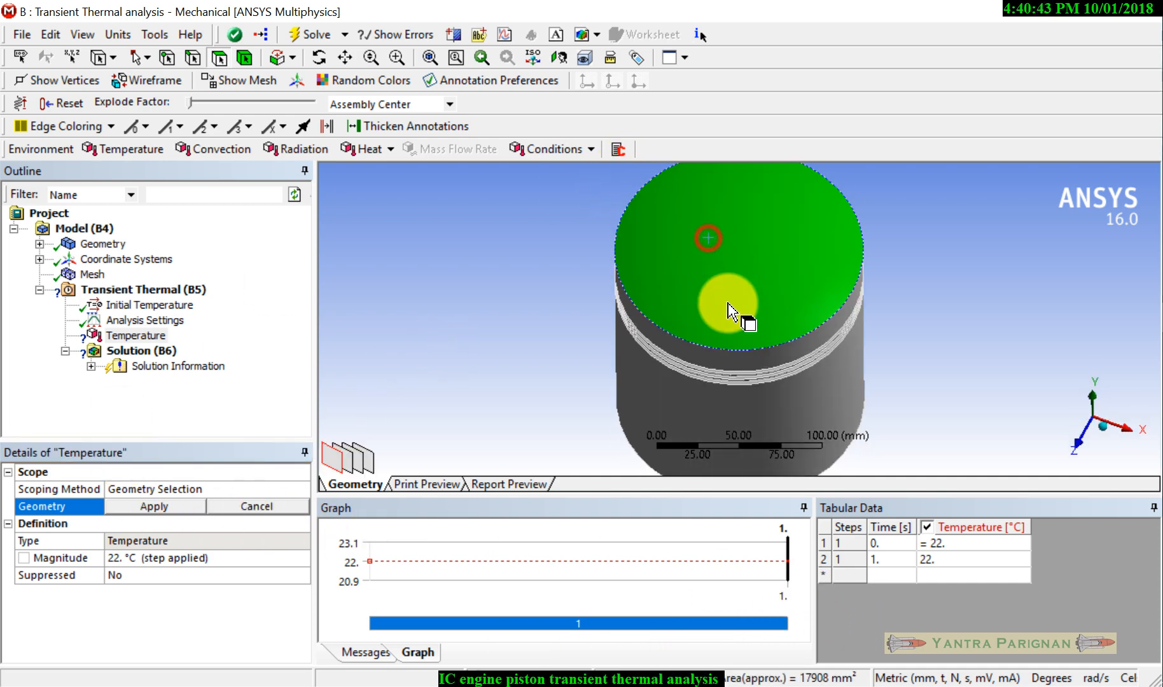
pyautogui.click(166, 506)
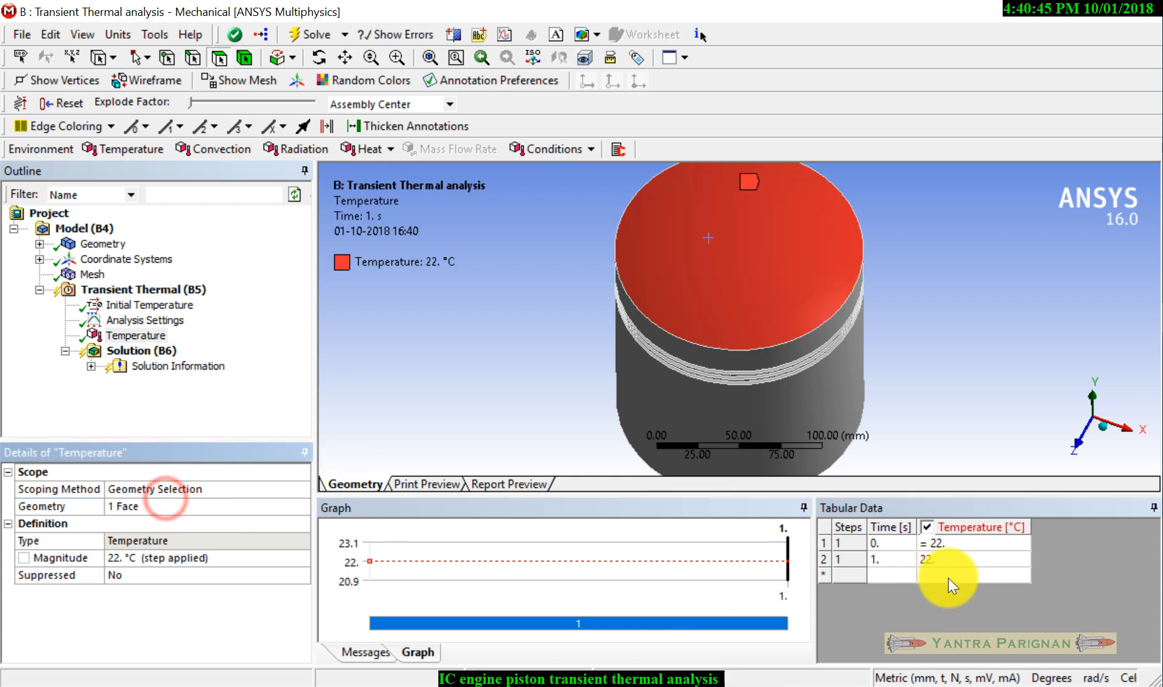
# Define the crown temperature as tabular data: 22 °C at 0 s and 2000 °C at 1 s.
pyautogui.click(946, 548)
pyautogui.write('22')
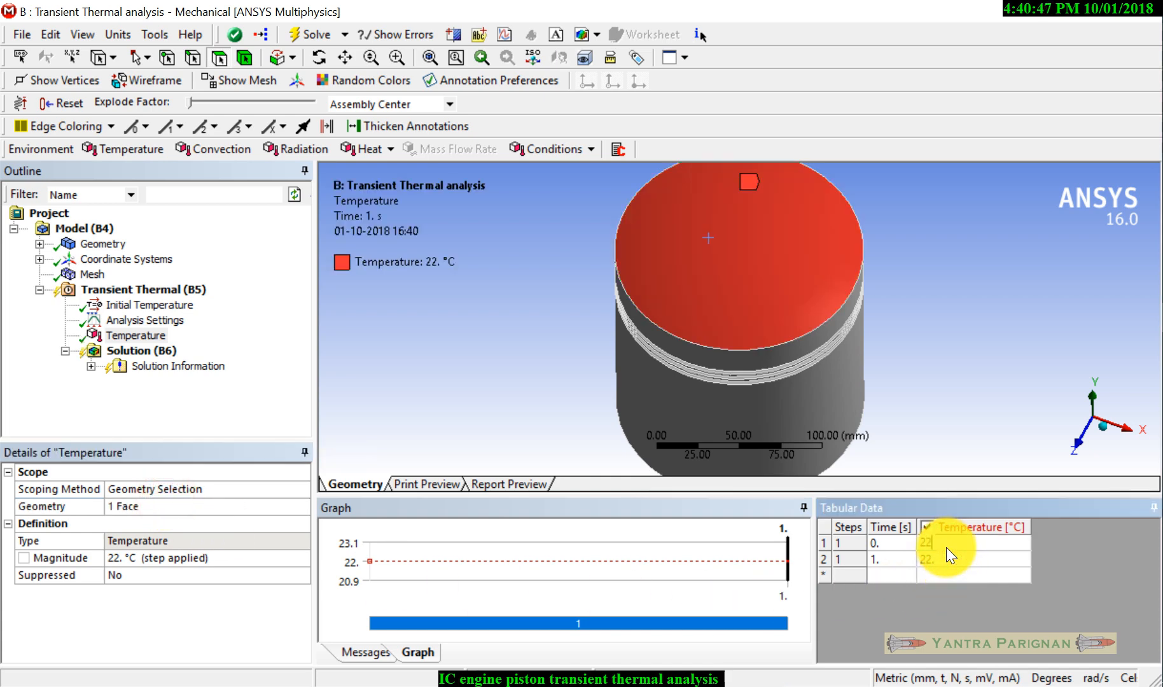
pyautogui.click(946, 557)
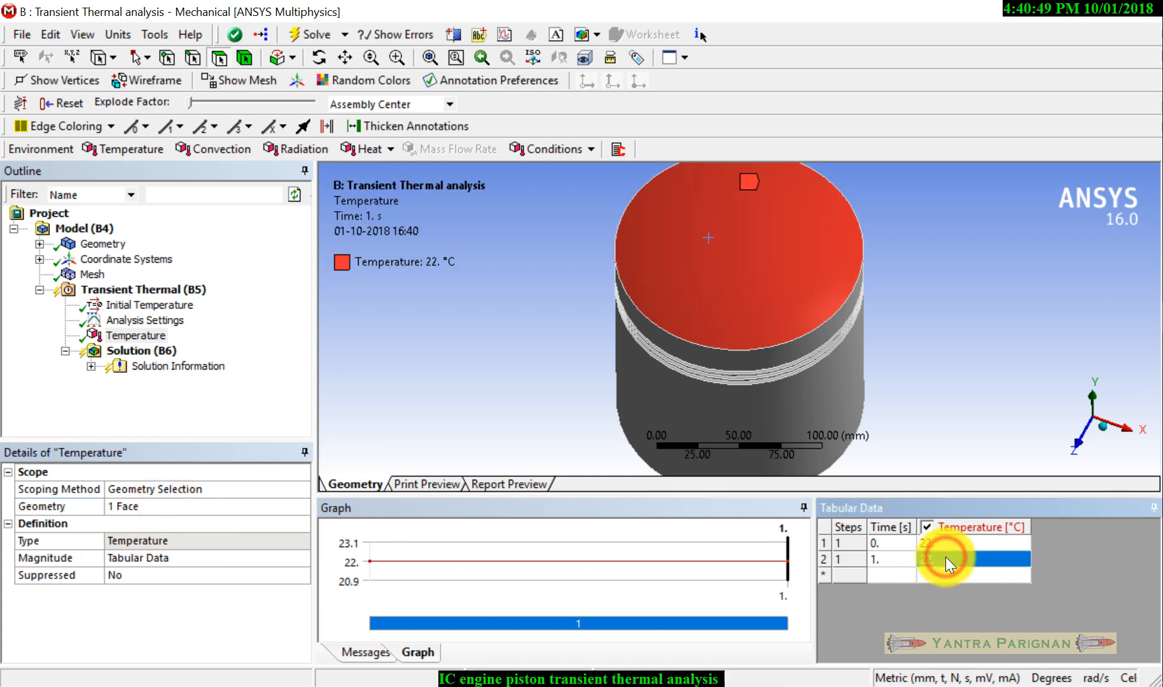
pyautogui.write('2000')
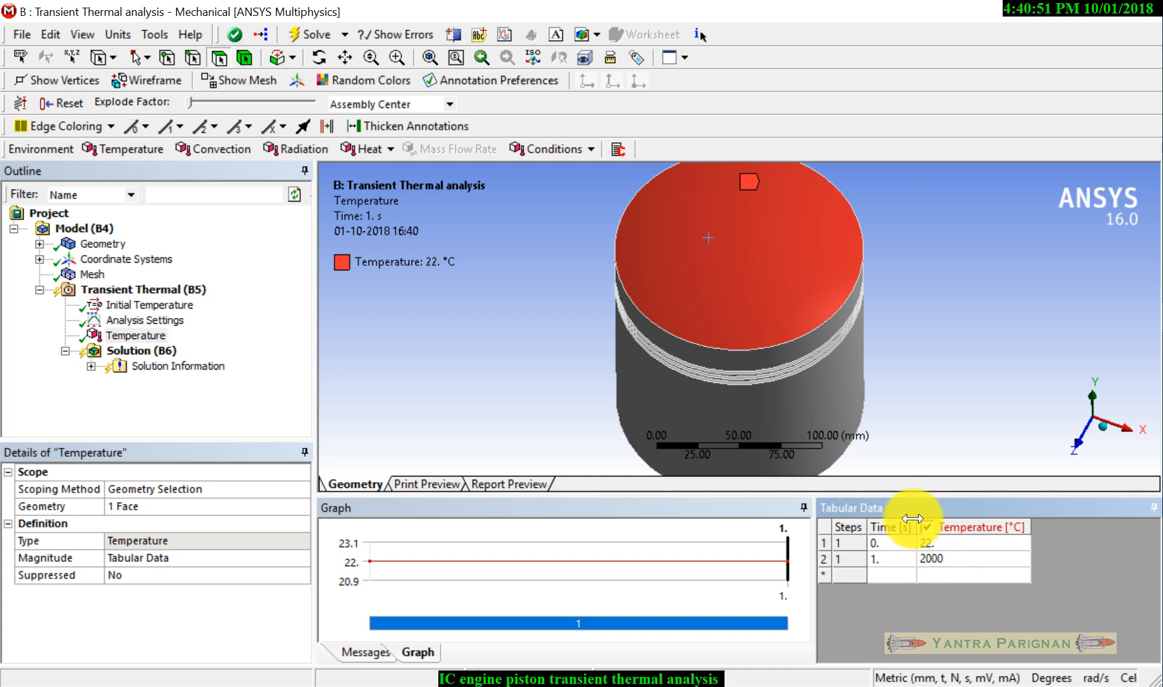
pyautogui.click(465, 352)
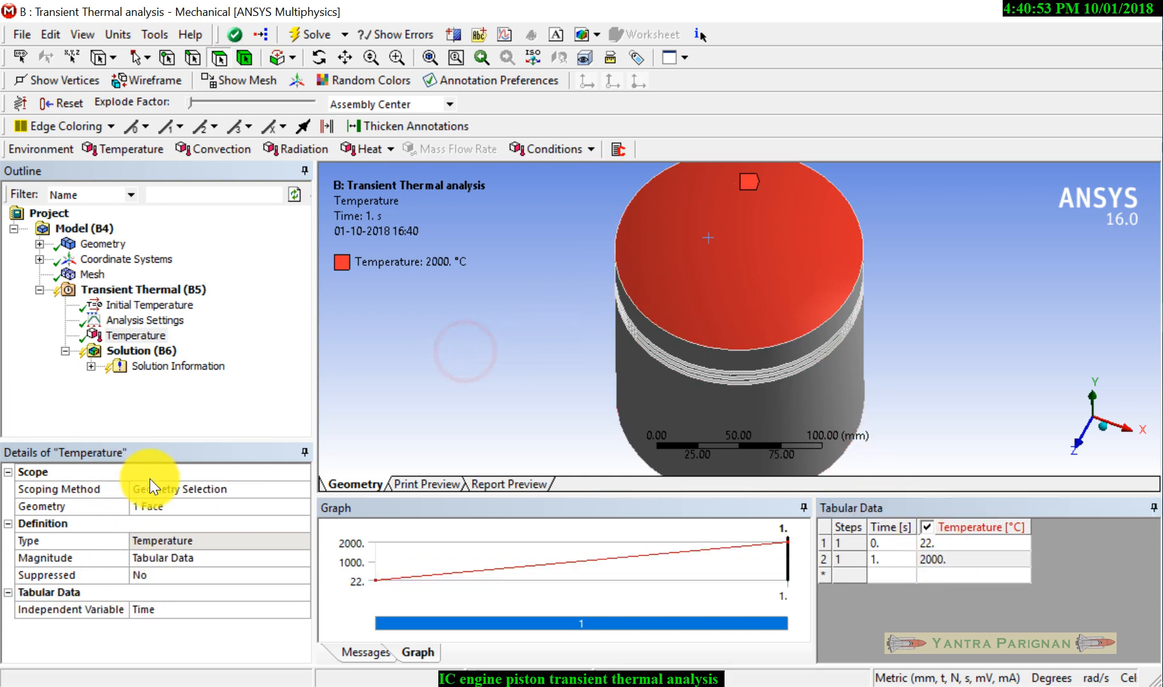
# Insert a Convection load in the transient thermal analysis and select the piston's outer skirt face for it.
pyautogui.rightClick(147, 291)
pyautogui.moveTo(185, 304)
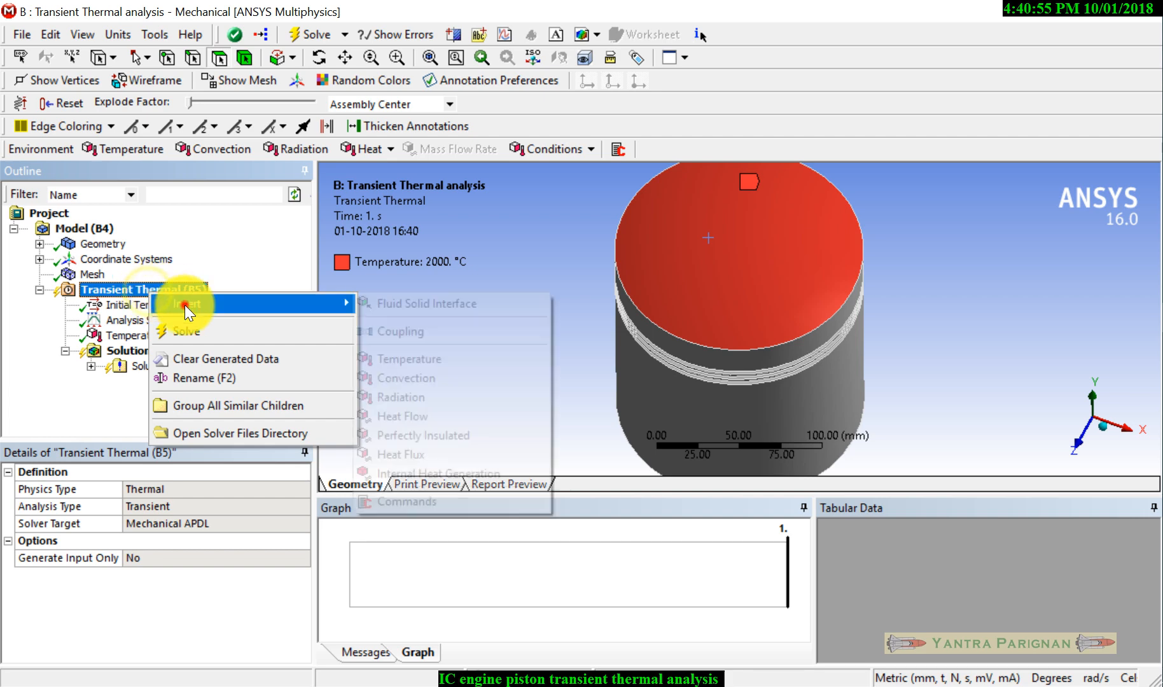
pyautogui.click(431, 380)
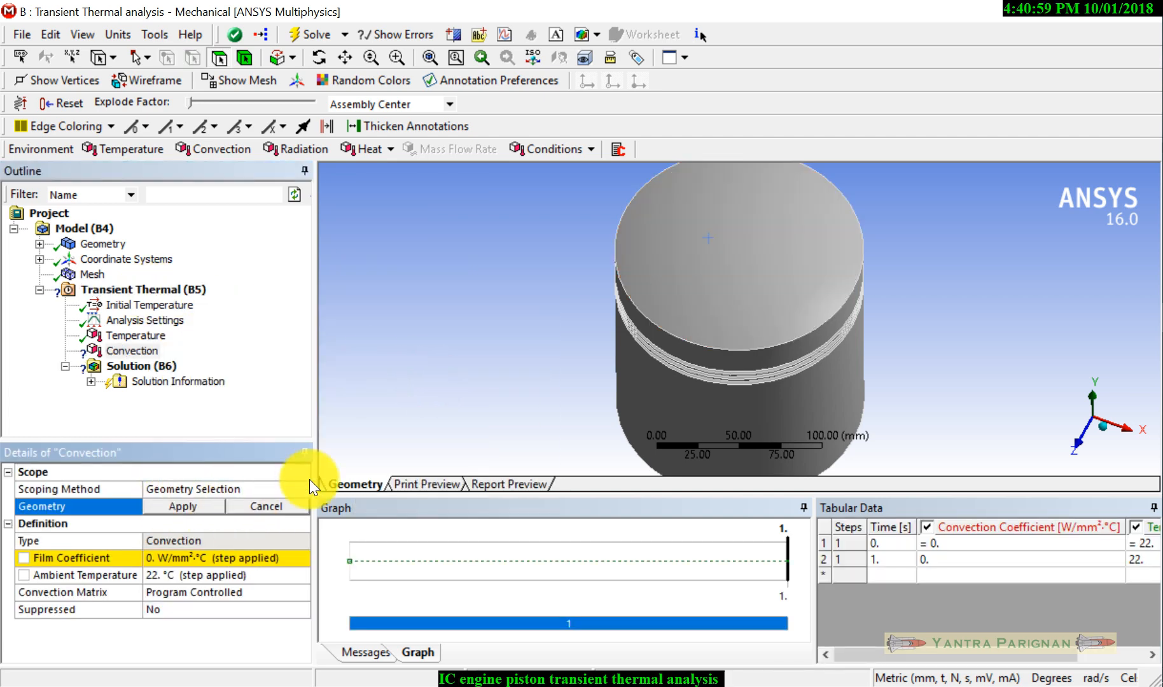
pyautogui.moveTo(696, 384); pyautogui.dragTo(707, 345, button='middle')
pyautogui.scroll(3, 678, 279)
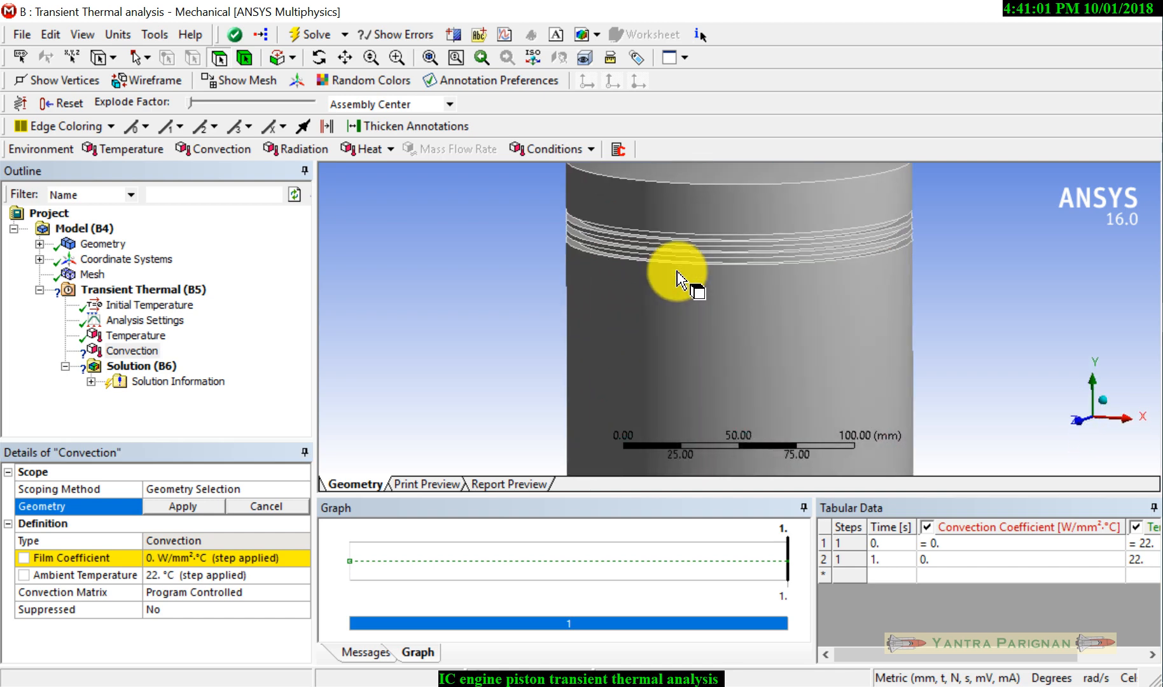
pyautogui.scroll(3, 662, 261)
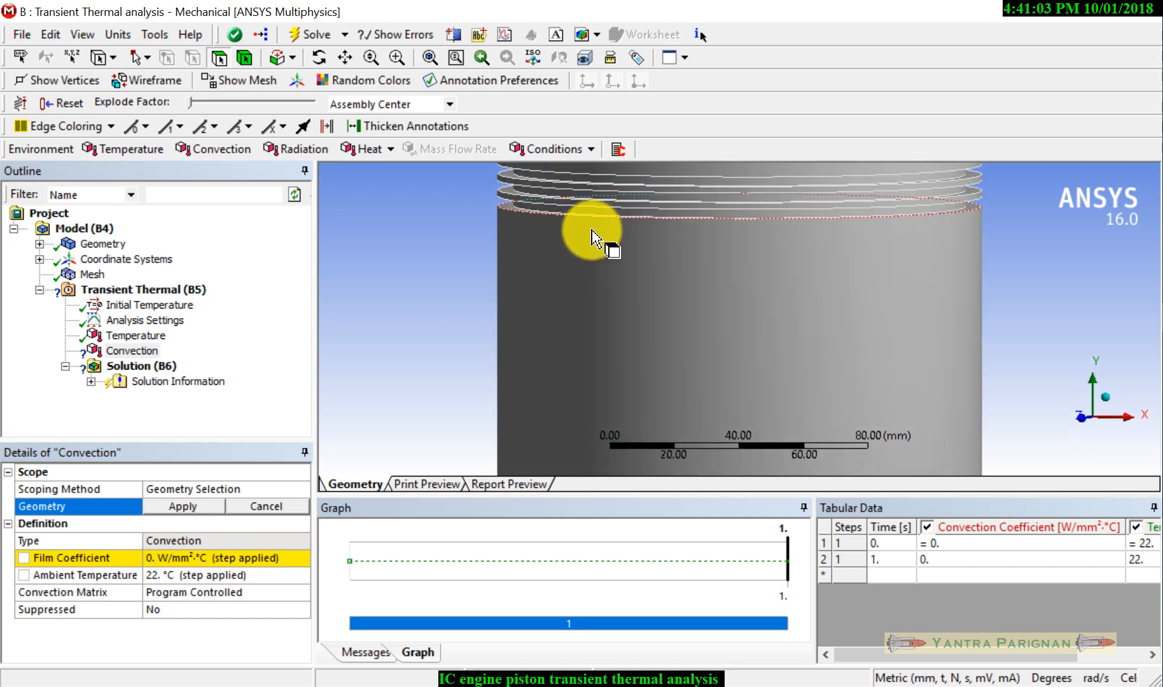
pyautogui.moveTo(592, 239); pyautogui.dragTo(573, 216, button='middle')
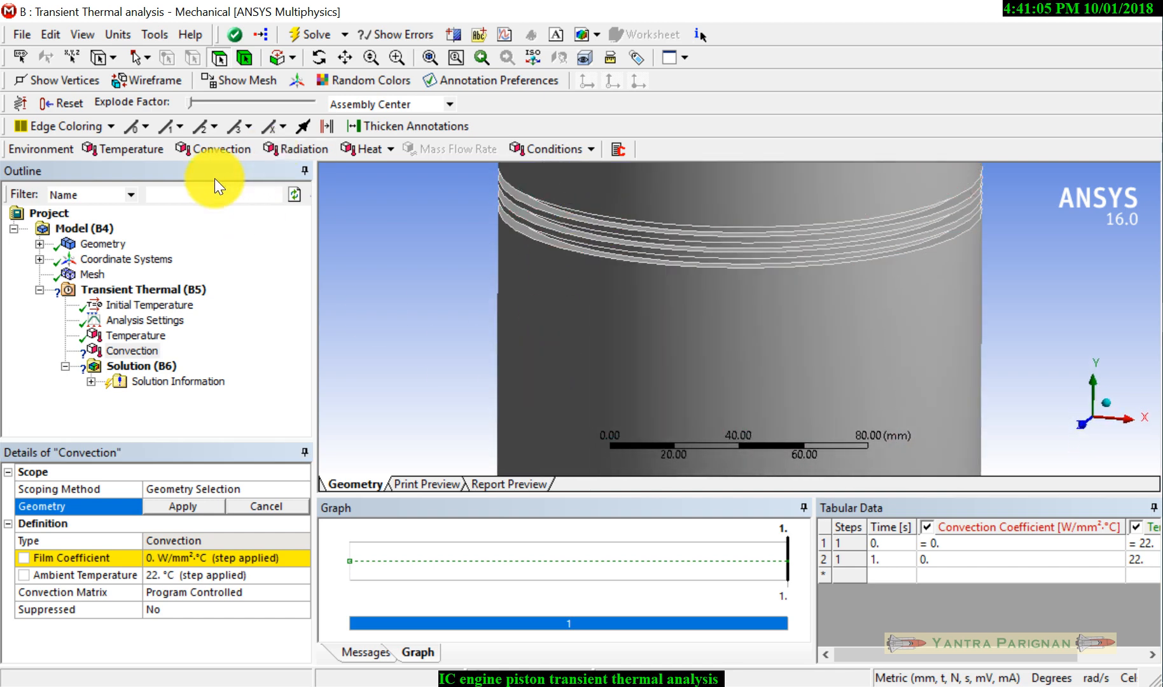
pyautogui.click(566, 320)
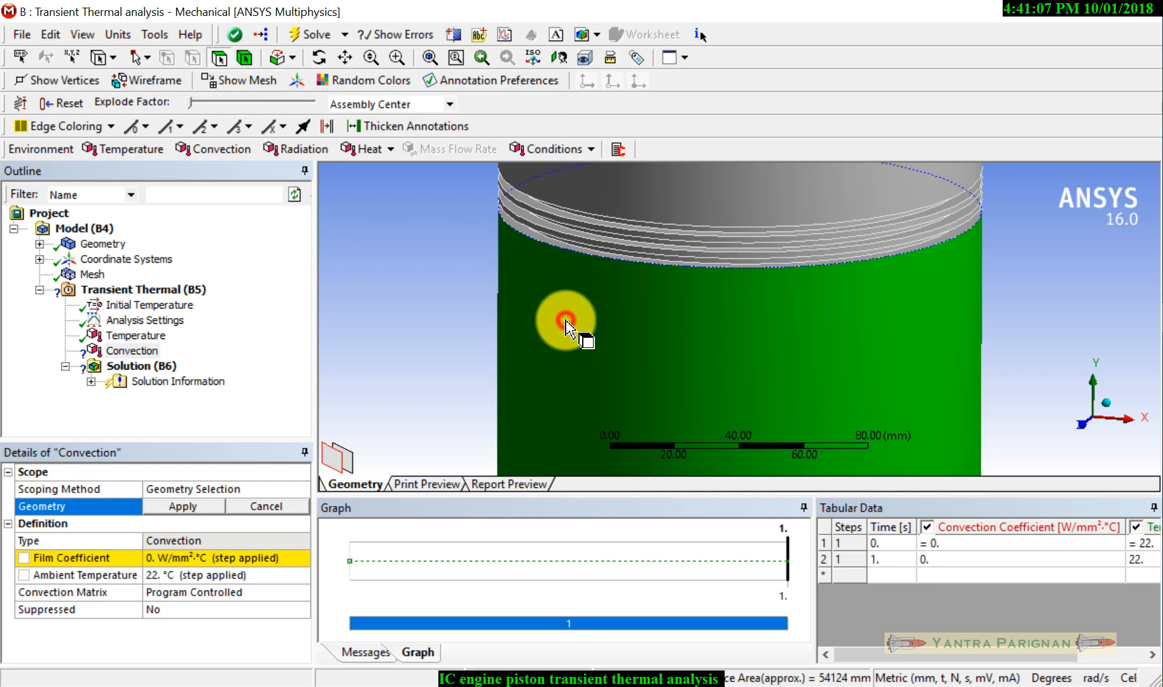
# Add the ring lands, the groove faces and the outer band above the grooves to the convection face selection.
pyautogui.keyDown('ctrl'); pyautogui.click(531, 234); pyautogui.keyUp('ctrl')
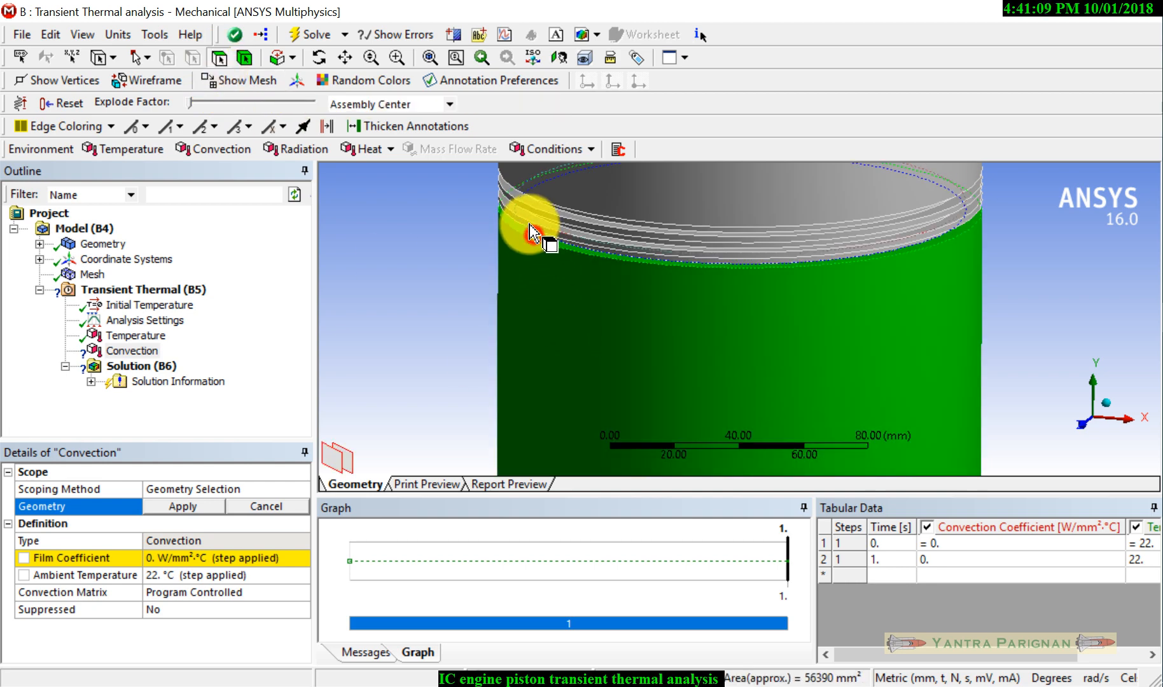
pyautogui.keyDown('ctrl'); pyautogui.click(532, 226); pyautogui.keyUp('ctrl')
pyautogui.keyDown('ctrl'); pyautogui.click(530, 217); pyautogui.keyUp('ctrl')
pyautogui.keyDown('ctrl'); pyautogui.click(528, 197); pyautogui.keyUp('ctrl')
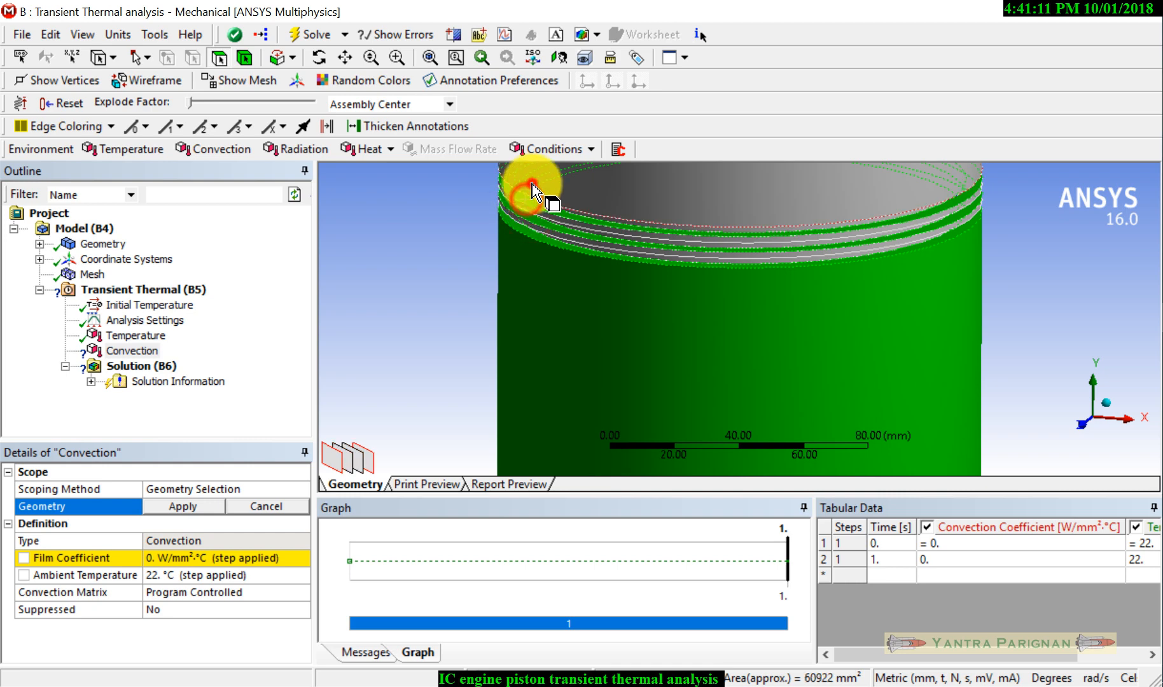
pyautogui.keyDown('ctrl'); pyautogui.click(532, 194); pyautogui.keyUp('ctrl')
pyautogui.keyDown('ctrl'); pyautogui.click(530, 226); pyautogui.keyUp('ctrl')
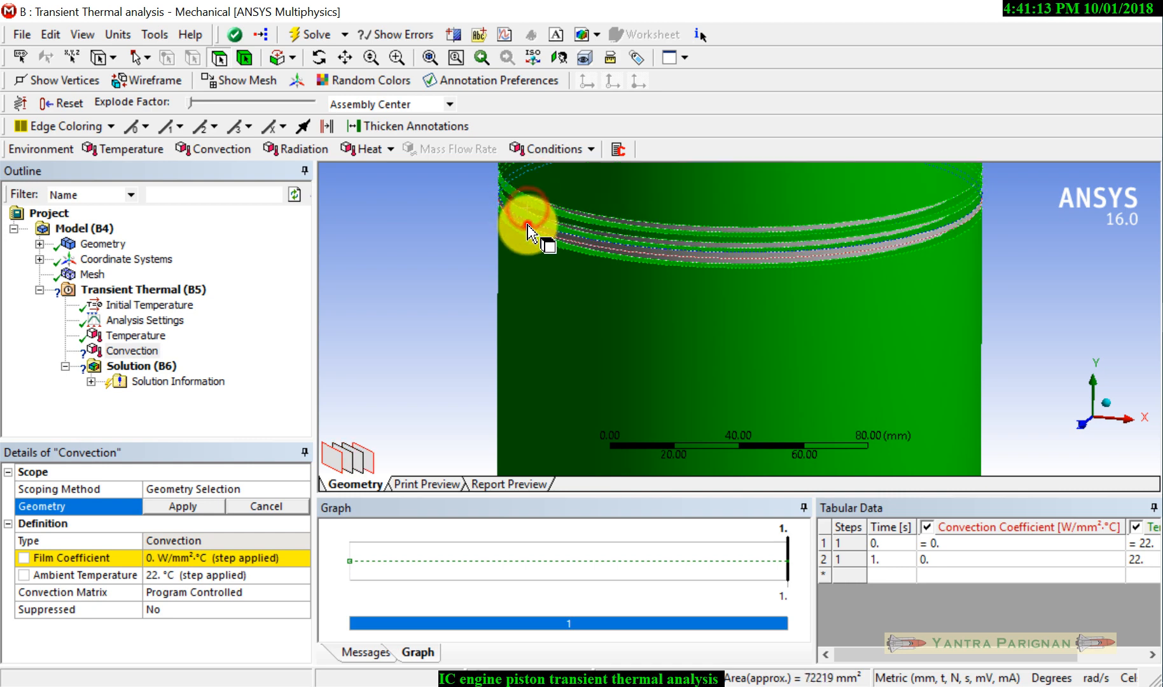
pyautogui.keyDown('ctrl'); pyautogui.click(527, 227); pyautogui.keyUp('ctrl')
pyautogui.moveTo(571, 195); pyautogui.dragTo(537, 187, button='middle')
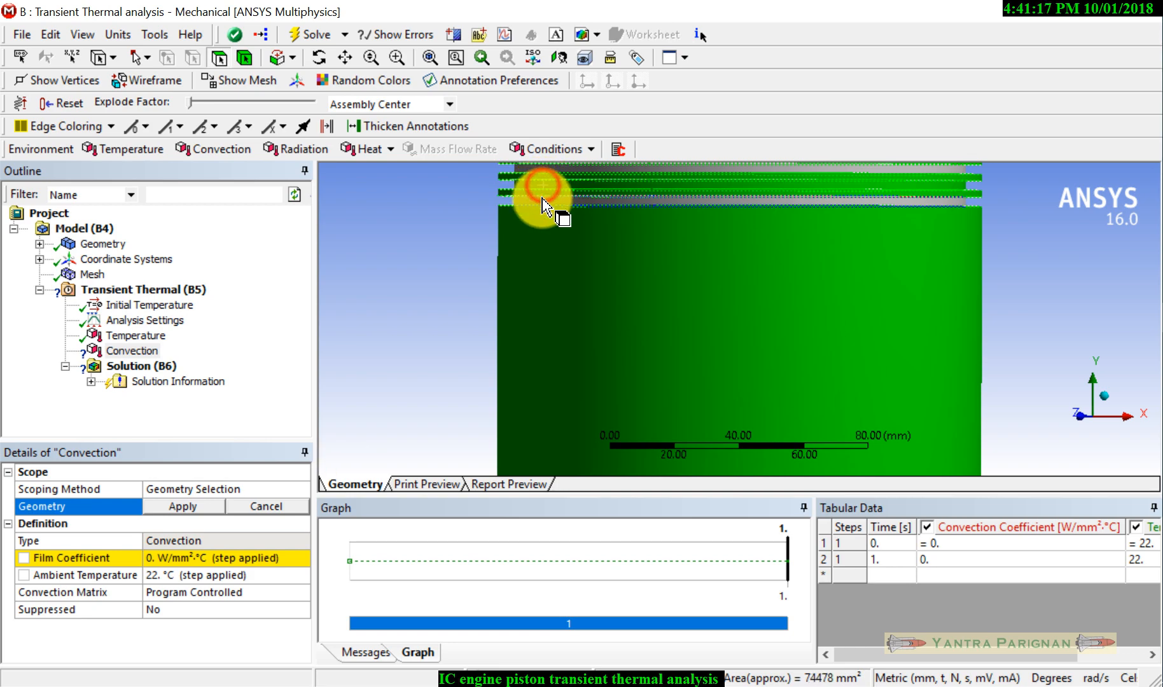
pyautogui.keyDown('ctrl'); pyautogui.click(544, 169); pyautogui.keyUp('ctrl')
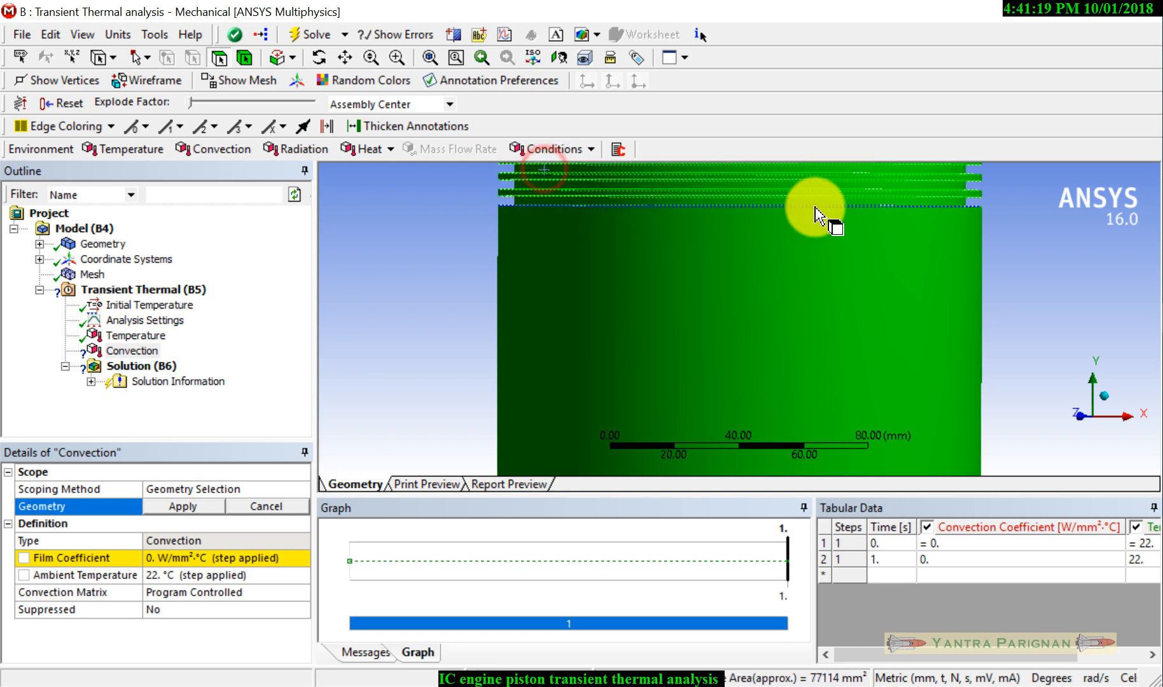
# Add the three remaining ring-groove side faces, seen from below, and apply the selection as the convection geometry.
pyautogui.moveTo(814, 208)
pyautogui.mouseDown(button='middle')
pyautogui.moveTo(813, 187)
pyautogui.moveTo(675, 195)
pyautogui.moveTo(726, 186)
pyautogui.mouseUp(button='middle')
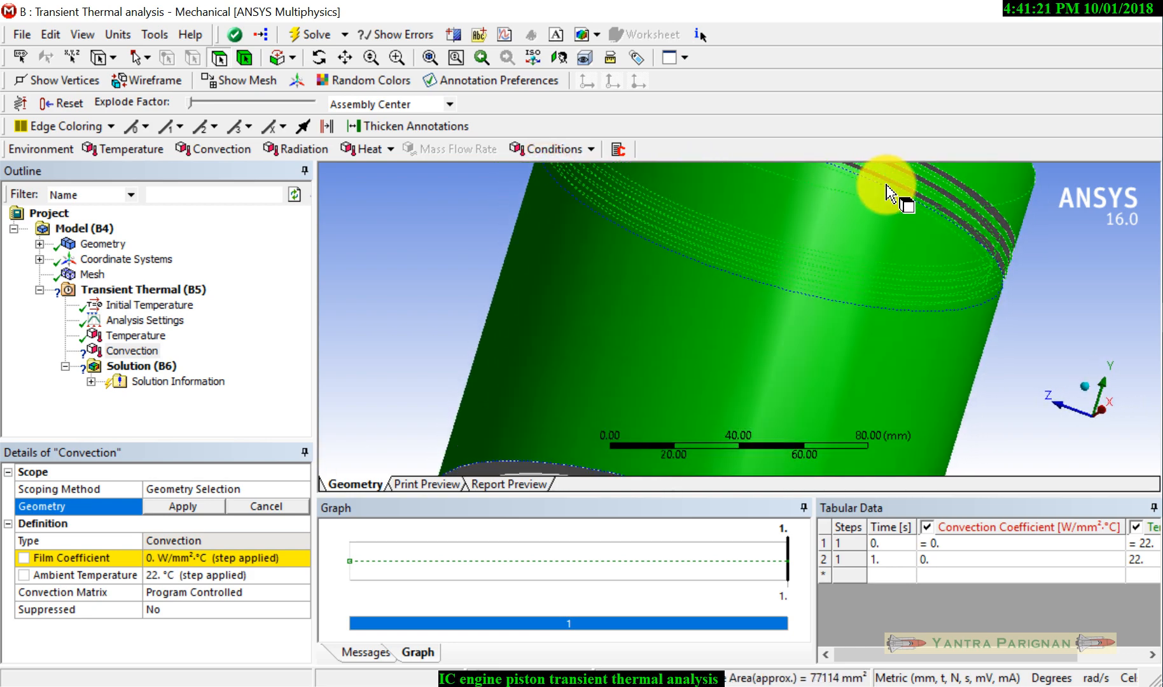
pyautogui.keyDown('ctrl'); pyautogui.click(958, 185); pyautogui.keyUp('ctrl')
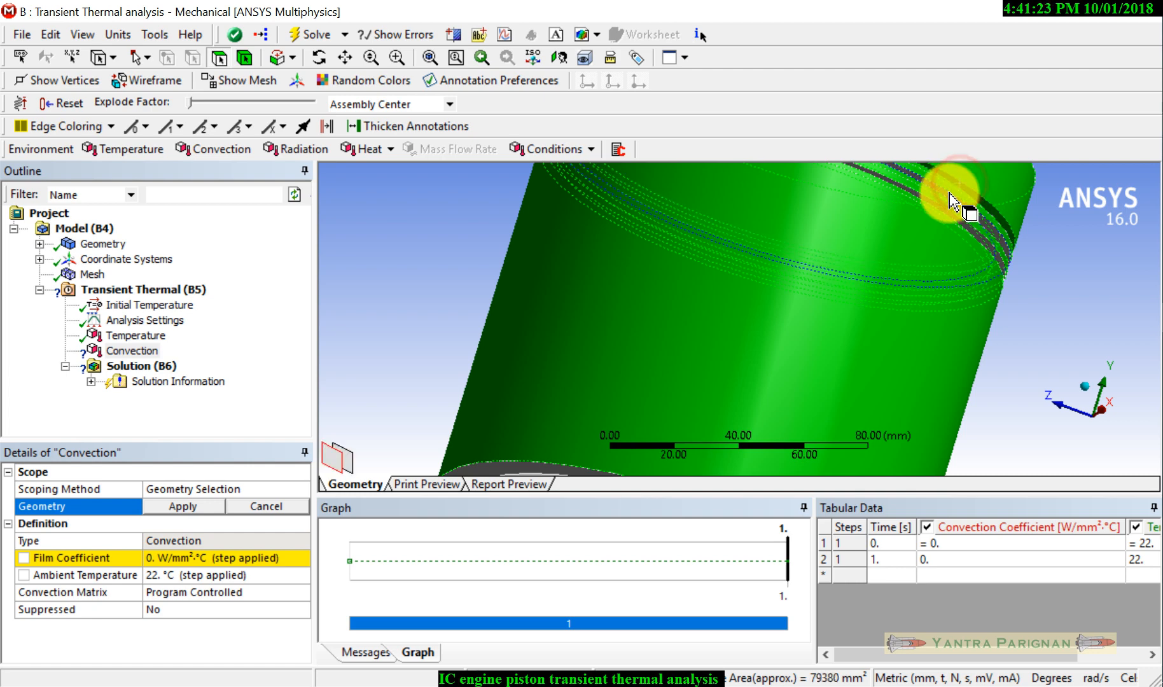
pyautogui.keyDown('ctrl'); pyautogui.click(947, 192); pyautogui.keyUp('ctrl')
pyautogui.keyDown('ctrl'); pyautogui.click(941, 206); pyautogui.keyUp('ctrl')
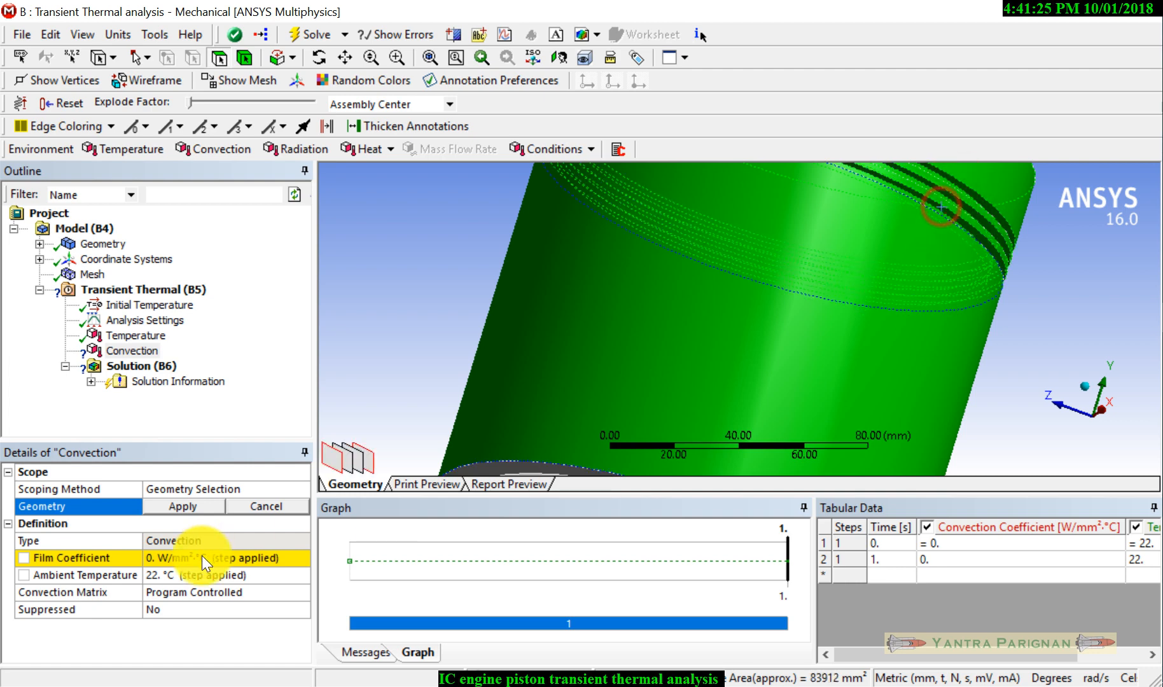
pyautogui.click(187, 501)
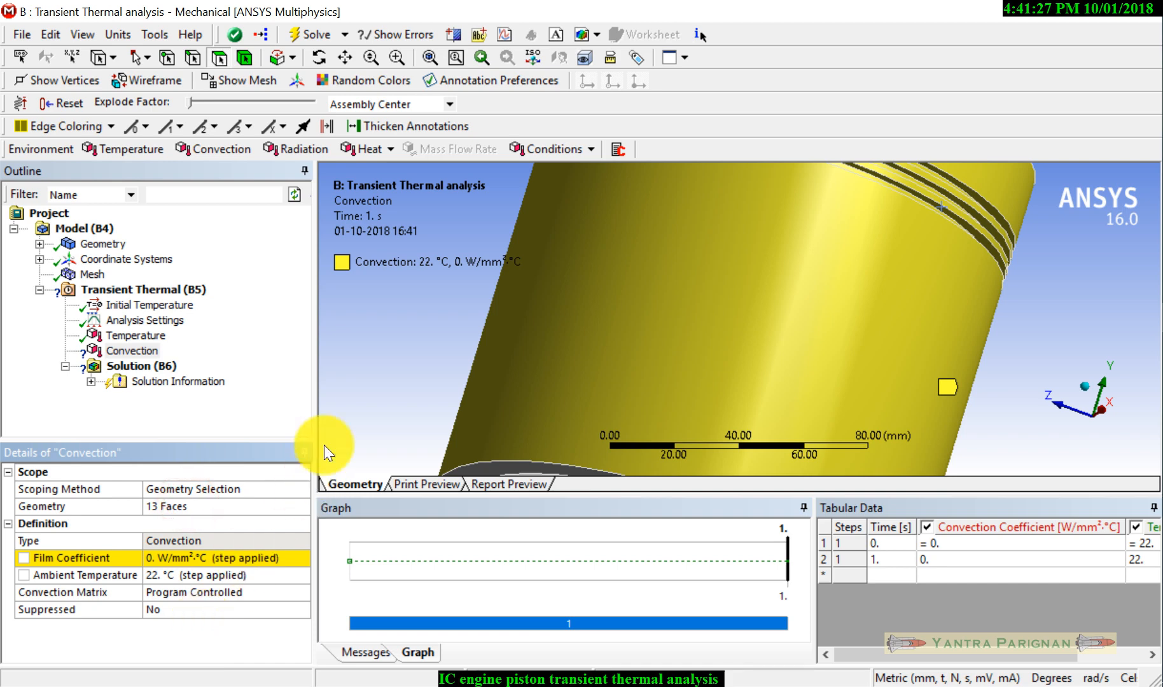
# Import the convection film coefficient from the sample data set Stagnant Water - Simplified Case.
pyautogui.click(202, 557)
pyautogui.click(304, 561)
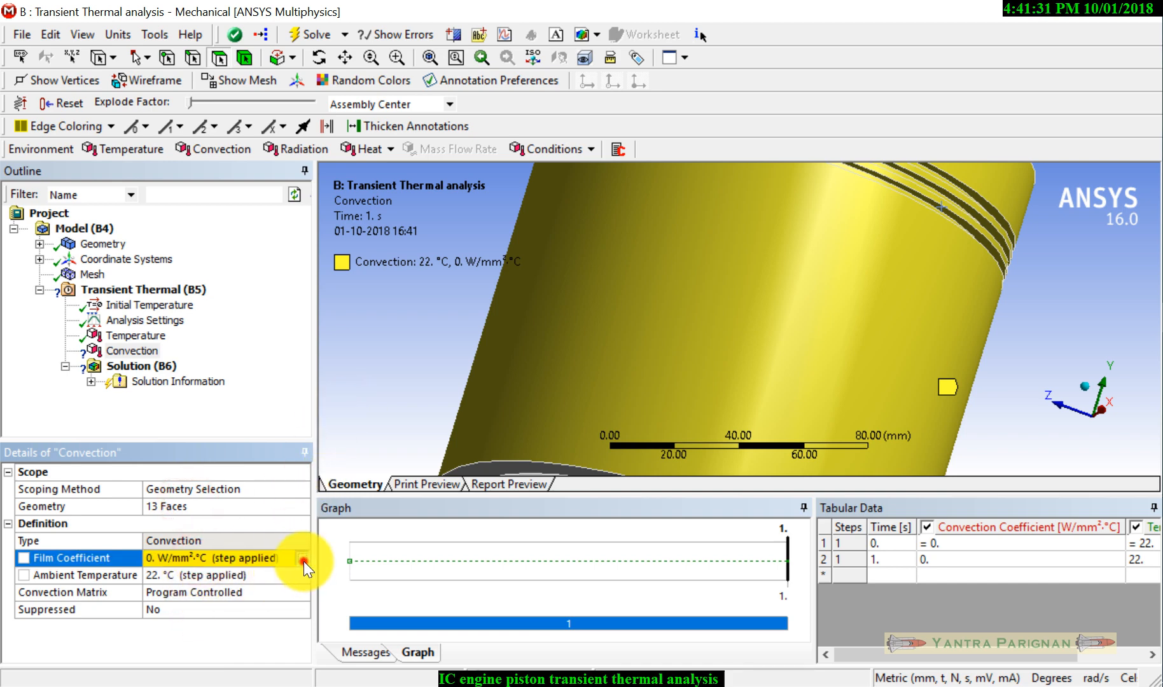
pyautogui.click(403, 465)
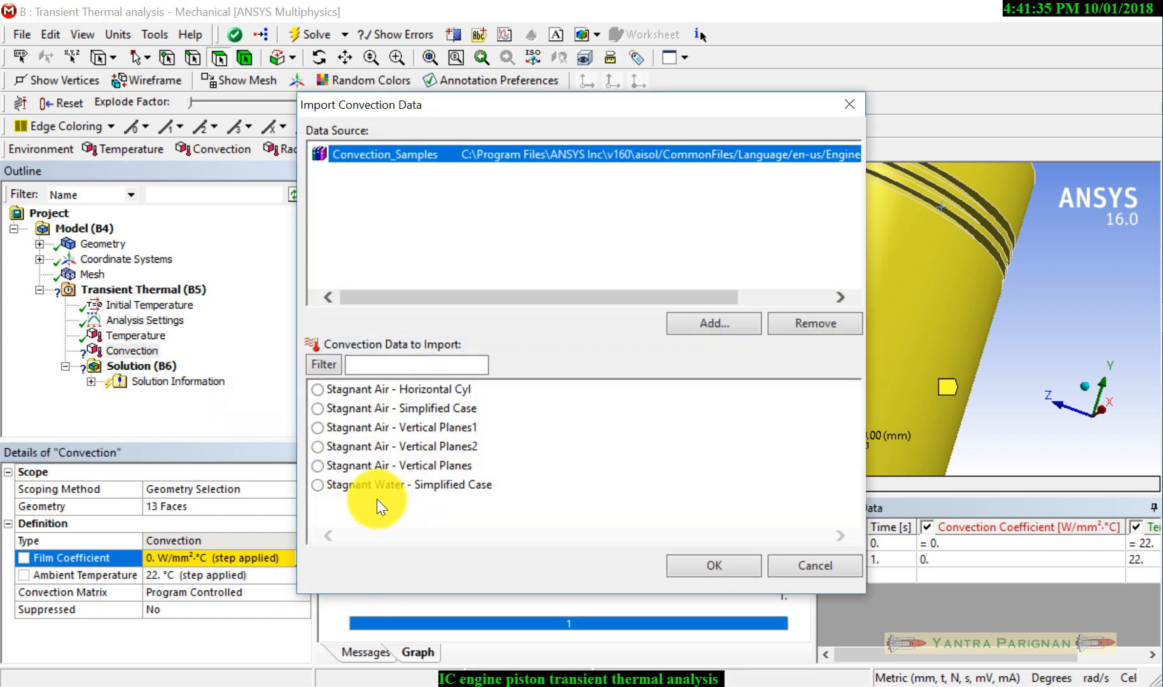
pyautogui.click(384, 484)
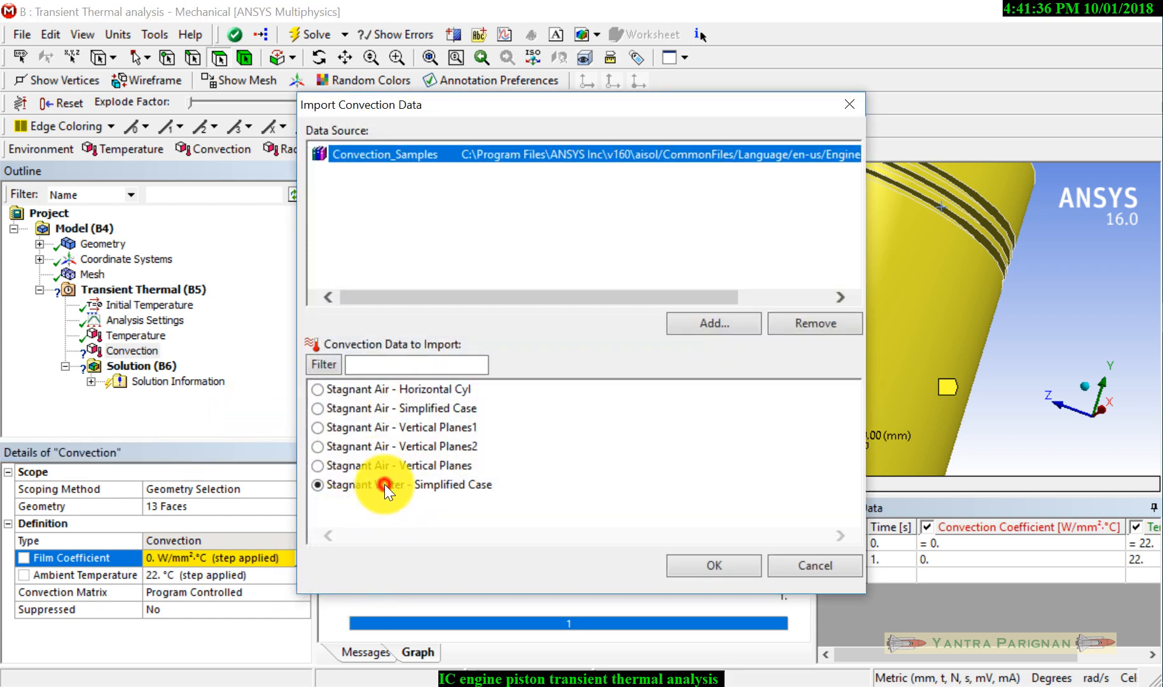
pyautogui.click(691, 568)
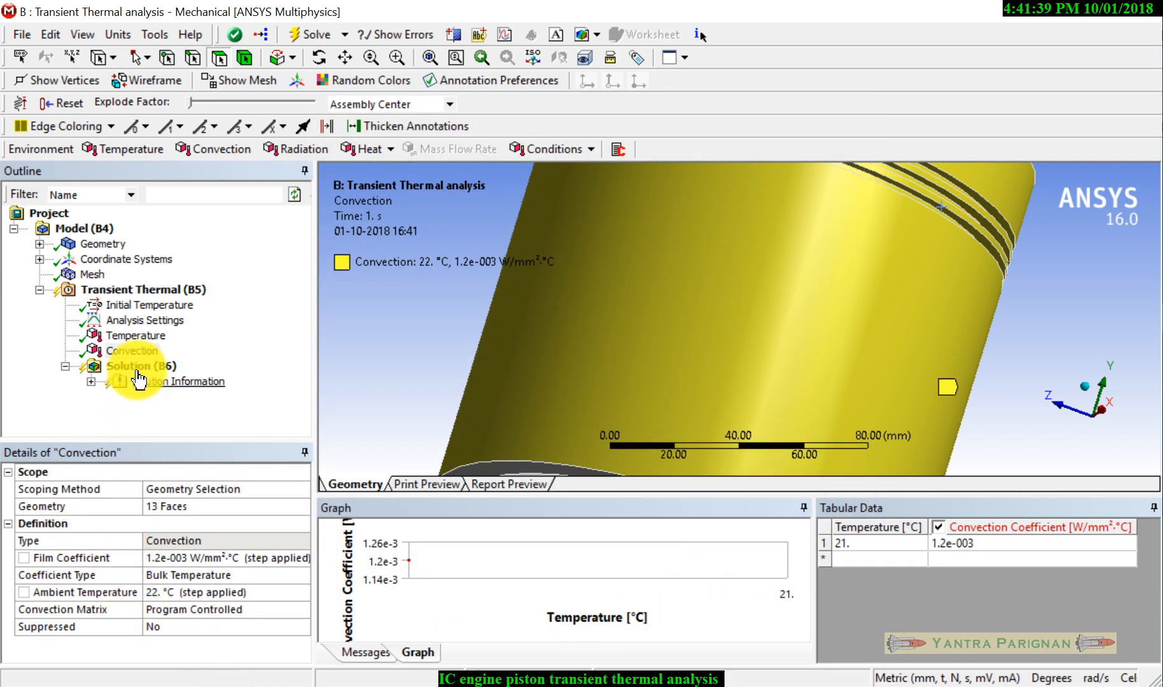
# Add a reaction probe based on the Temperature load and a Temperature result to the solution.
pyautogui.moveTo(141, 335); pyautogui.dragTo(151, 367)
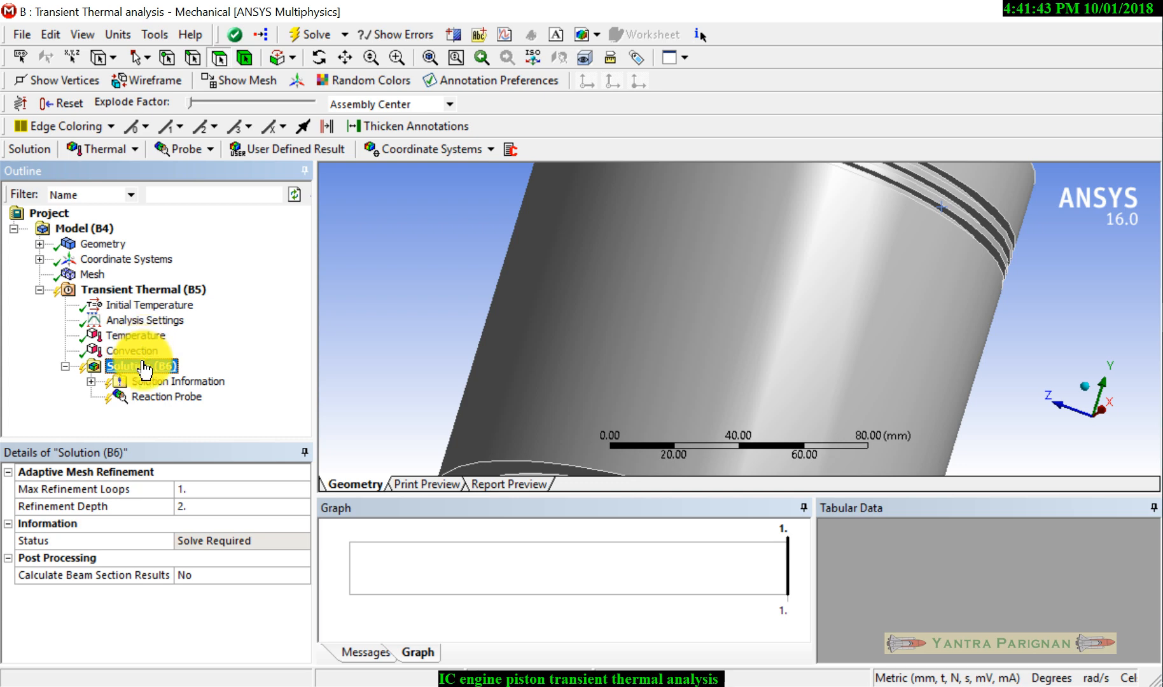
pyautogui.rightClick(145, 368)
pyautogui.click(270, 374)
pyautogui.click(396, 374)
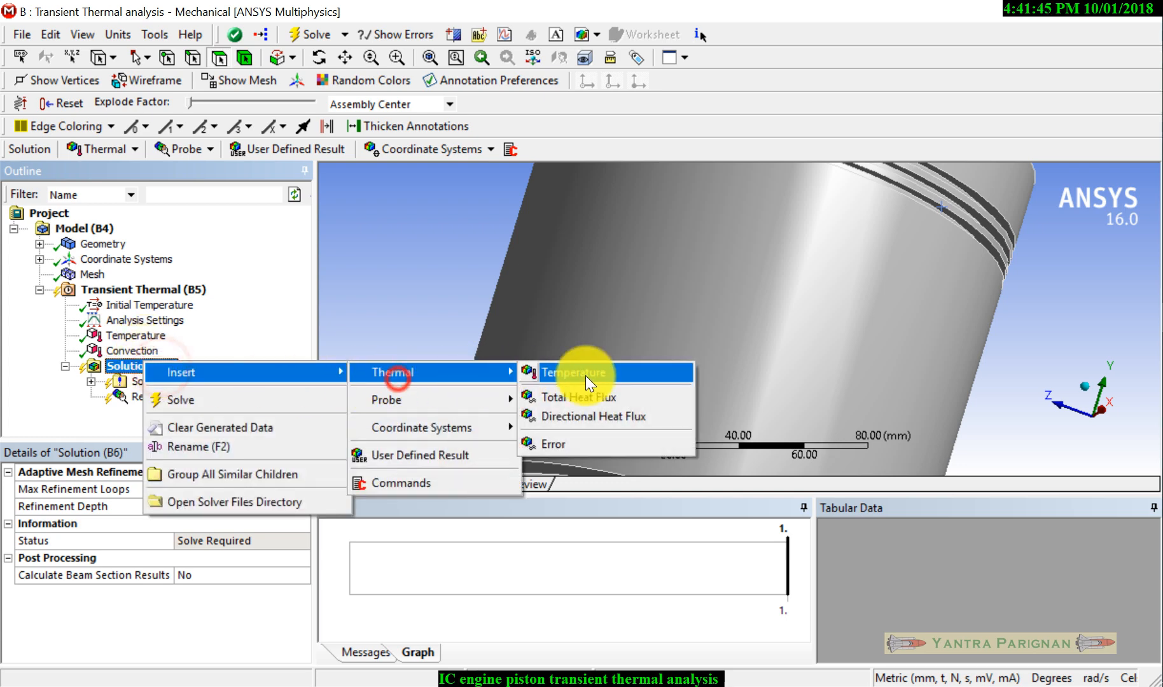
pyautogui.click(585, 374)
# Insert a Total Heat Flux result for all bodies in the solution.
pyautogui.rightClick(131, 364)
pyautogui.click(210, 370)
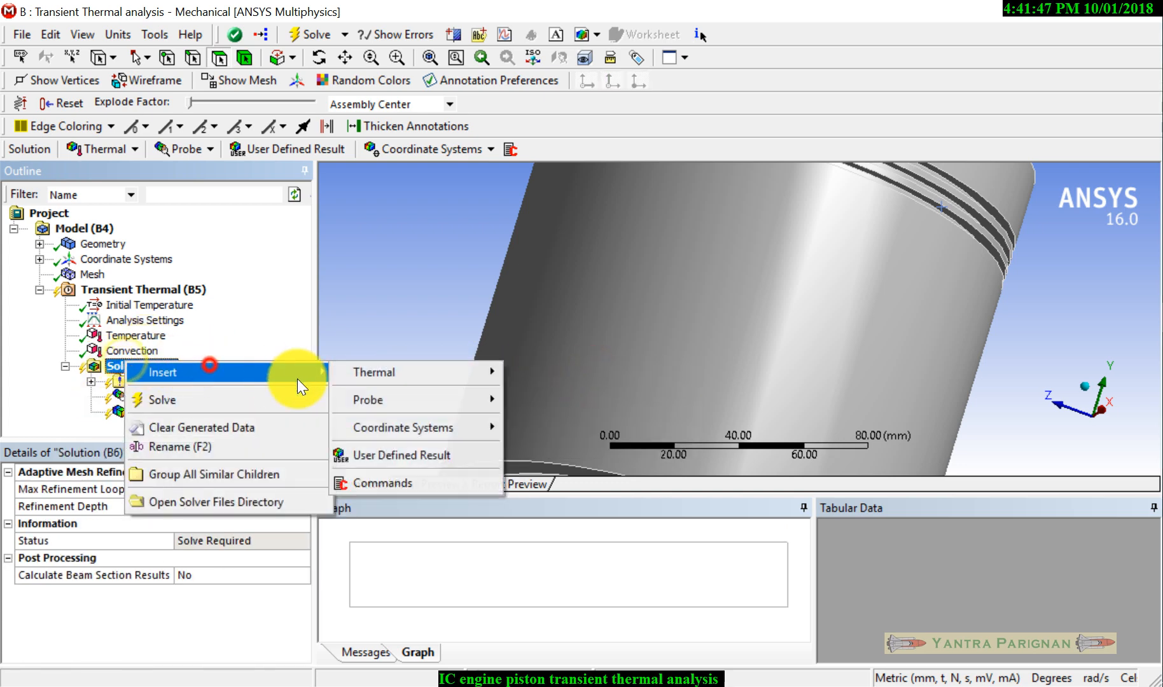
pyautogui.click(416, 379)
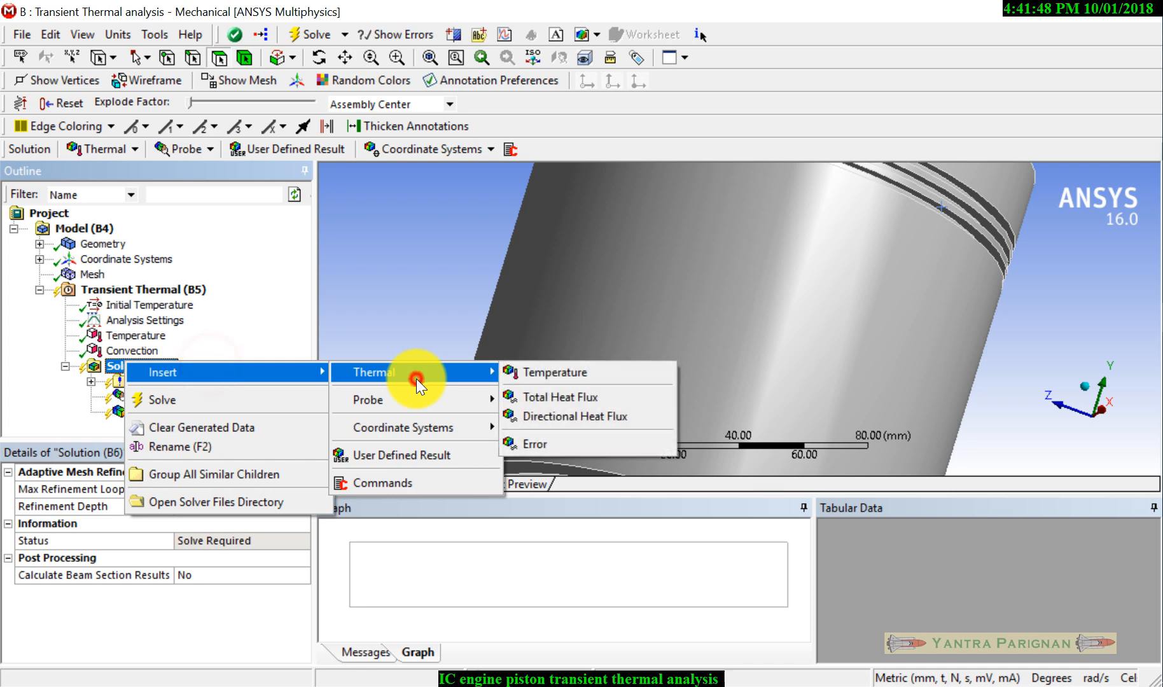
pyautogui.click(572, 396)
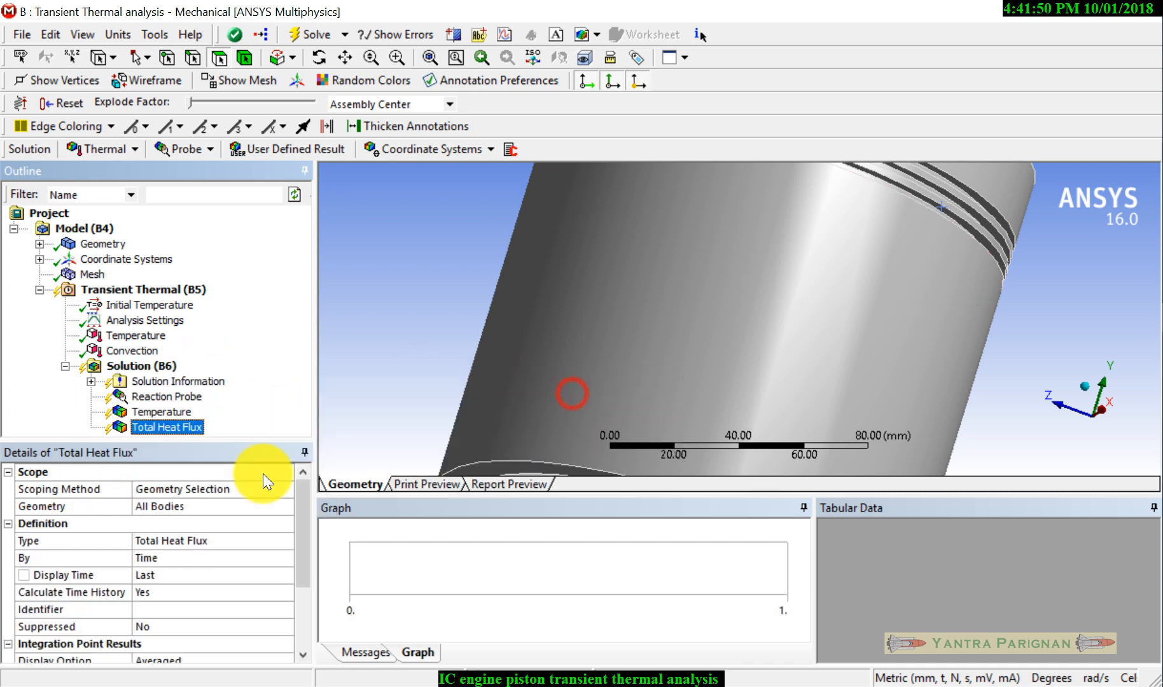
# Solve the transient thermal analysis of the piston.
pyautogui.click(192, 372)
pyautogui.click(237, 307)
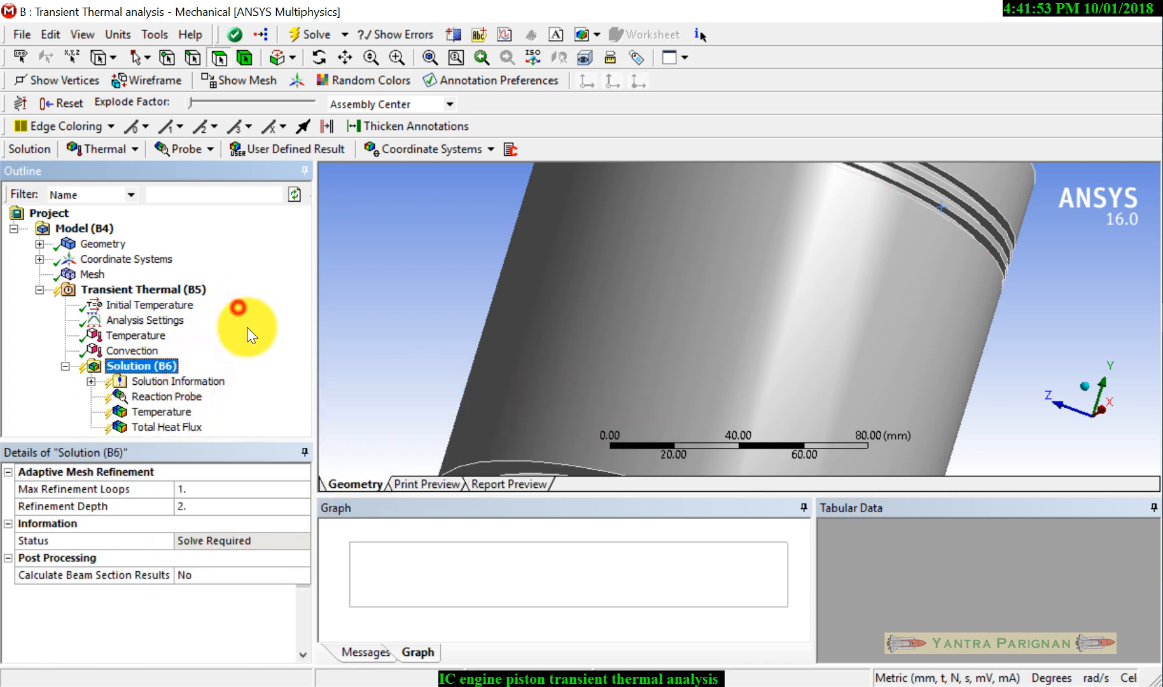
pyautogui.rightClick(161, 362)
pyautogui.click(203, 393)
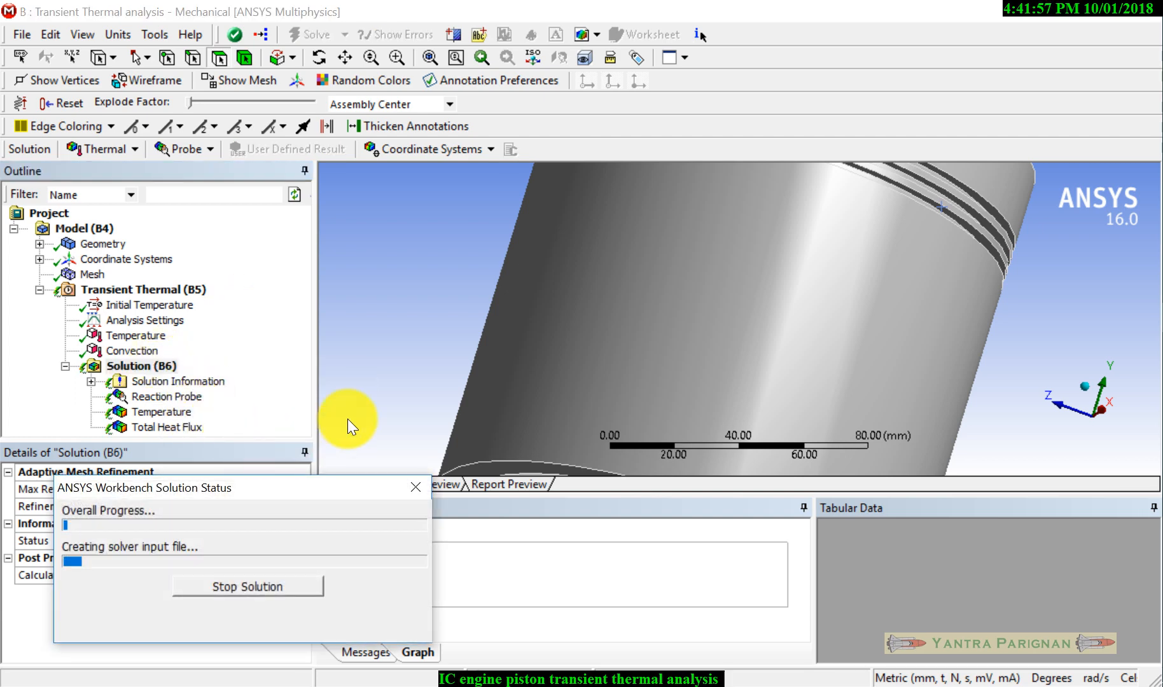
pyautogui.scroll(-2, 662, 301)
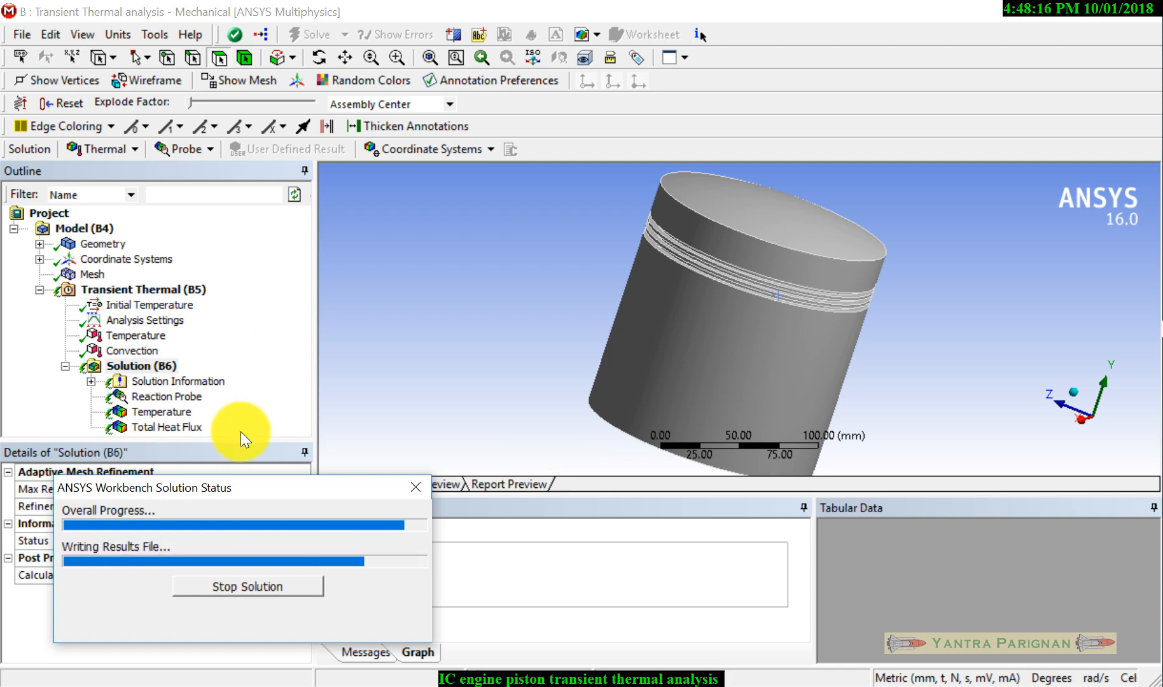
# Examine the Reaction Probe result on the piston crown, showing its graph and playing the animation.
pyautogui.click(161, 412)
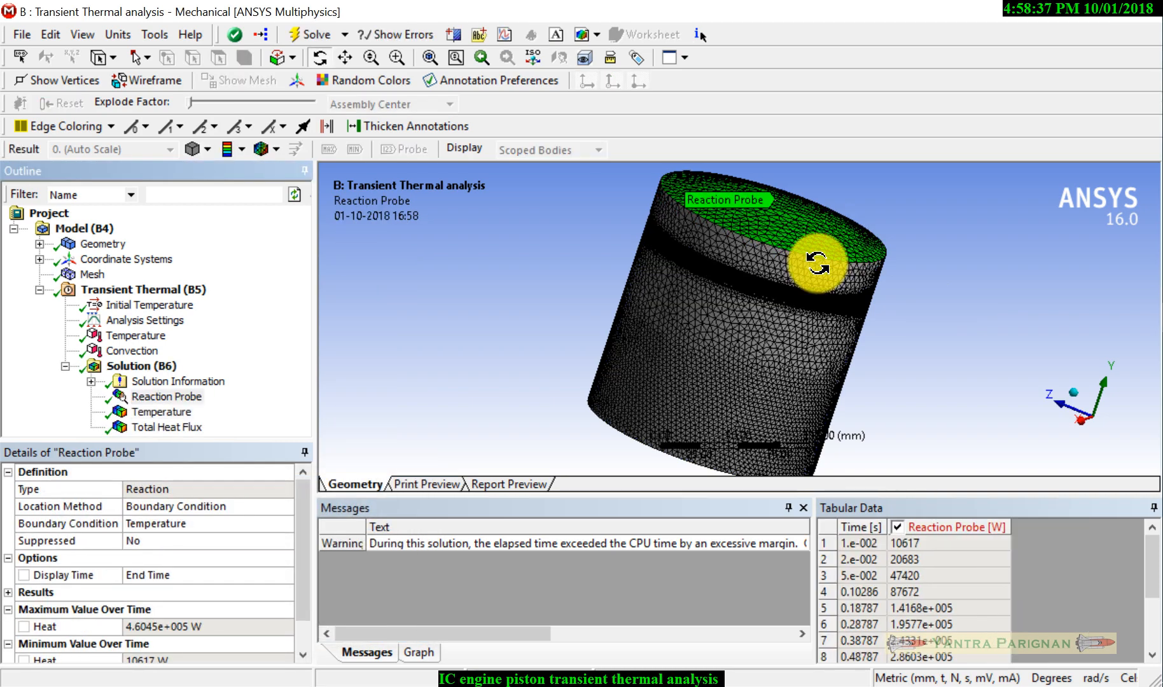
pyautogui.moveTo(752, 343); pyautogui.dragTo(730, 303, button='middle')
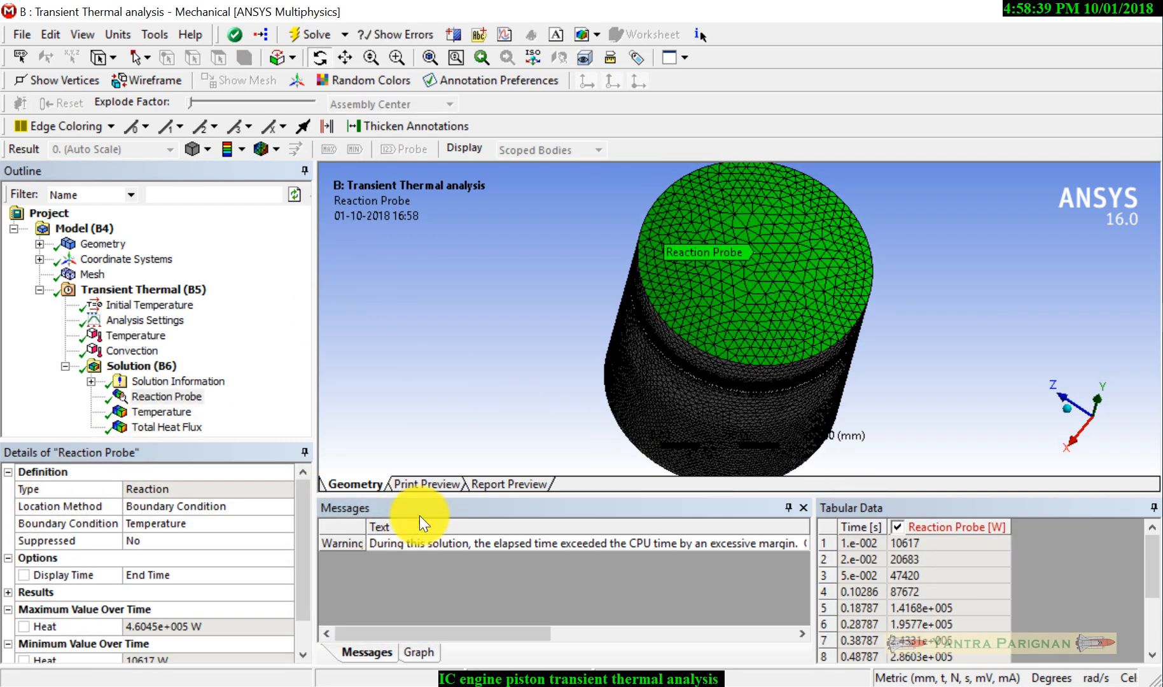
pyautogui.click(415, 653)
pyautogui.click(395, 531)
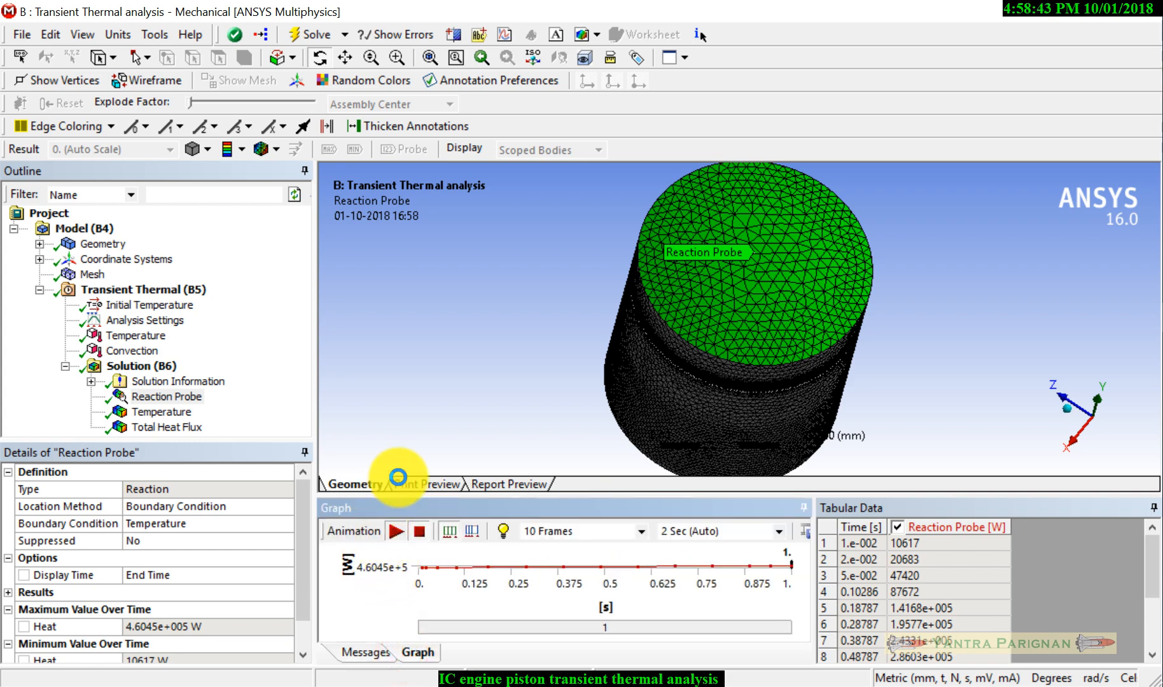
pyautogui.moveTo(532, 346)
pyautogui.mouseDown(button='middle')
pyautogui.moveTo(611, 315)
pyautogui.moveTo(662, 267)
pyautogui.moveTo(659, 357)
pyautogui.mouseUp(button='middle')
# Animate the Temperature and Total Heat Flux results over time to examine how heat spreads through the piston.
pyautogui.click(174, 414)
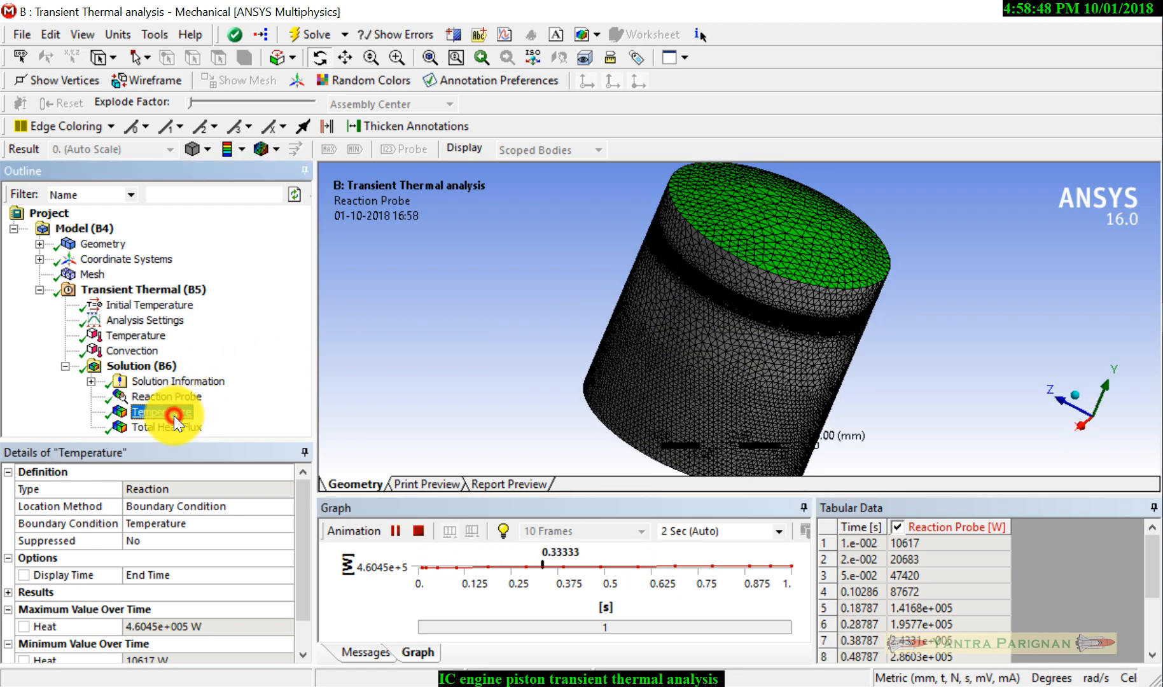
pyautogui.click(393, 532)
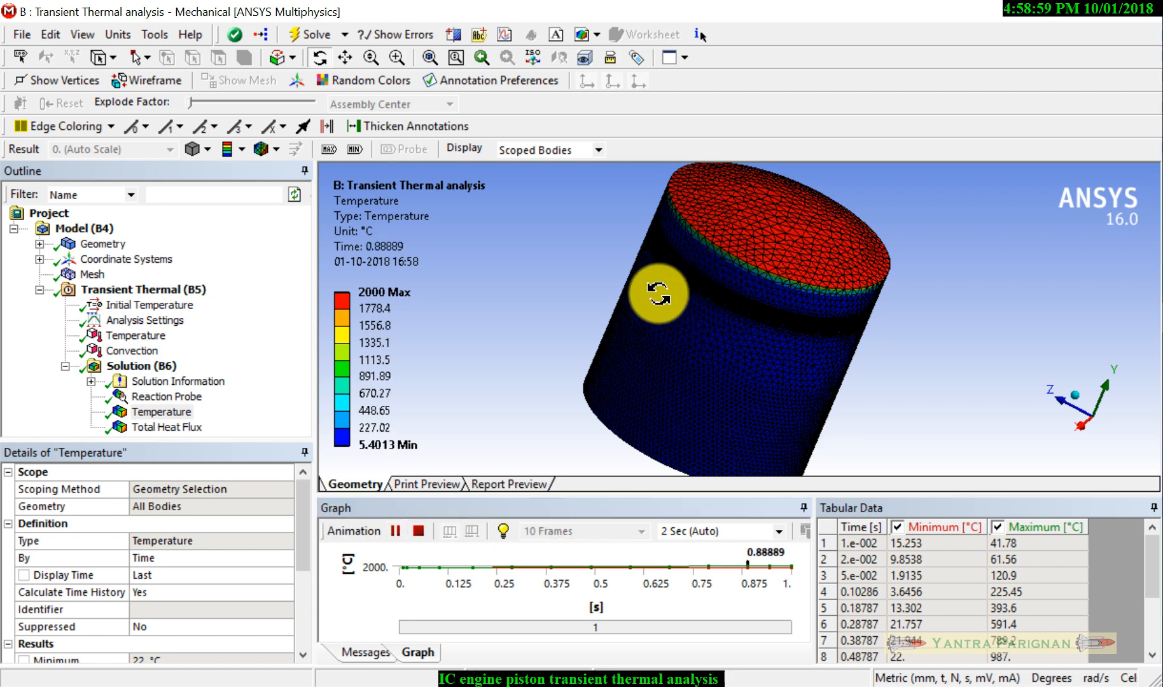
pyautogui.click(152, 426)
pyautogui.click(402, 528)
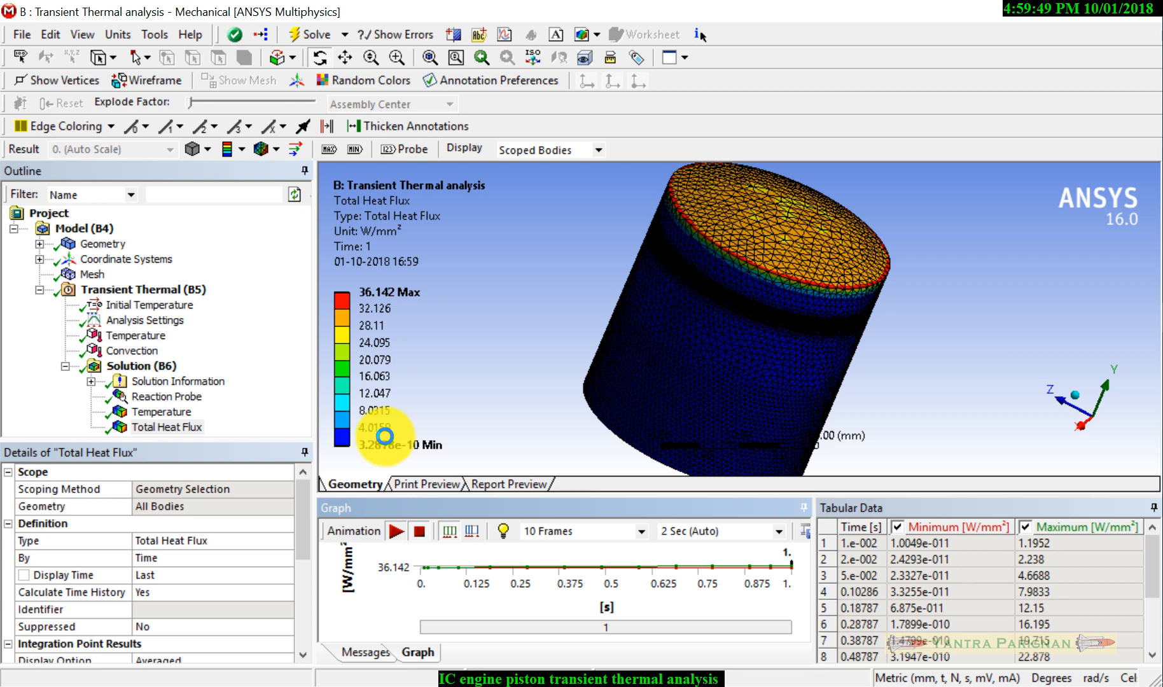
pyautogui.click(396, 531)
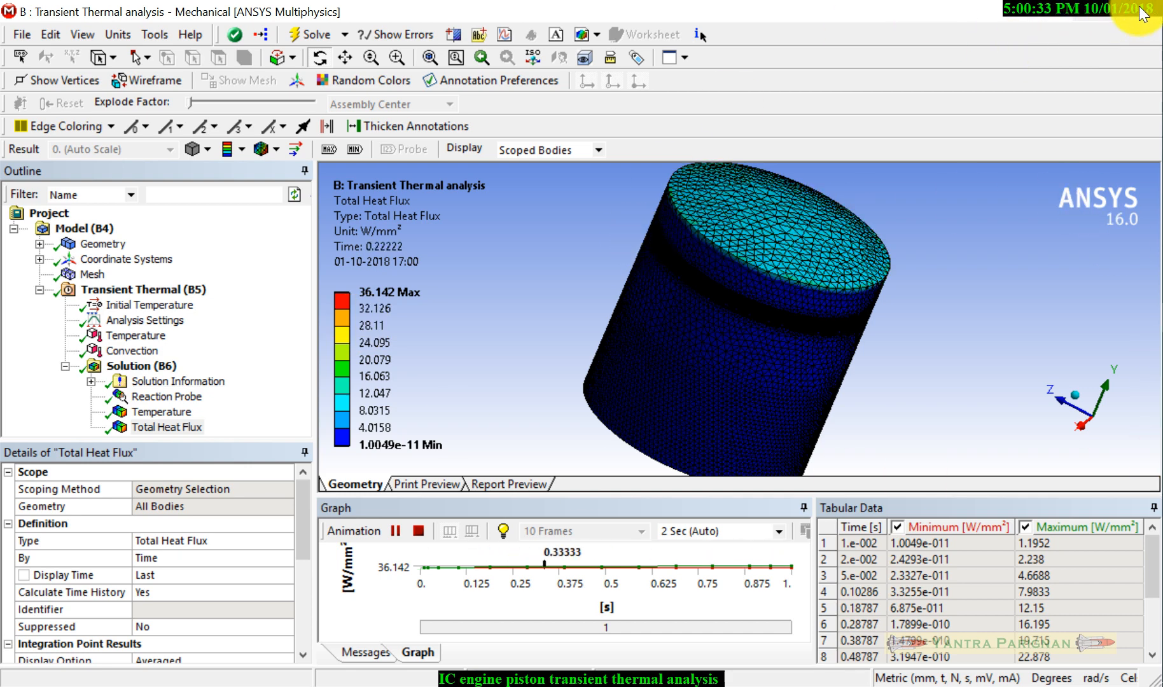
# Save the solved piston analysis project.
pyautogui.hotkey('ctrl', 's')
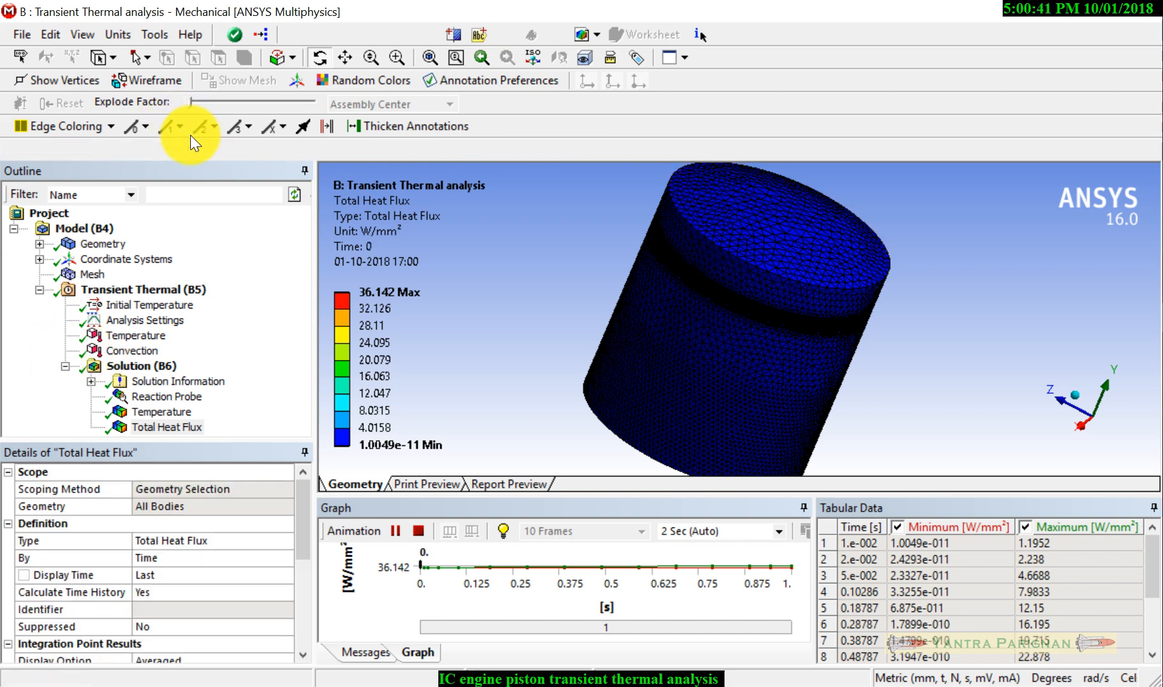
# Switch to Workbench and save the project as "piston thermal transient" in the "Transient Thermal Analysis of I.C Engine Piston" folder.
pyautogui.hotkey('alt', 'Tab')
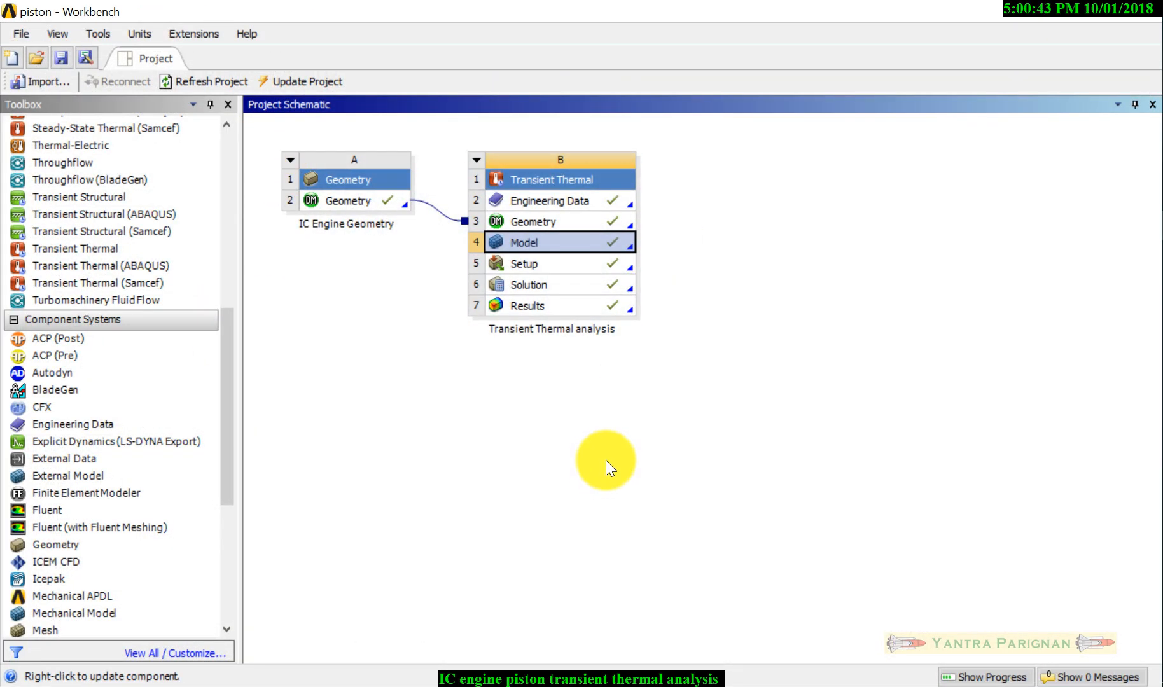
pyautogui.click(605, 460)
pyautogui.click(16, 38)
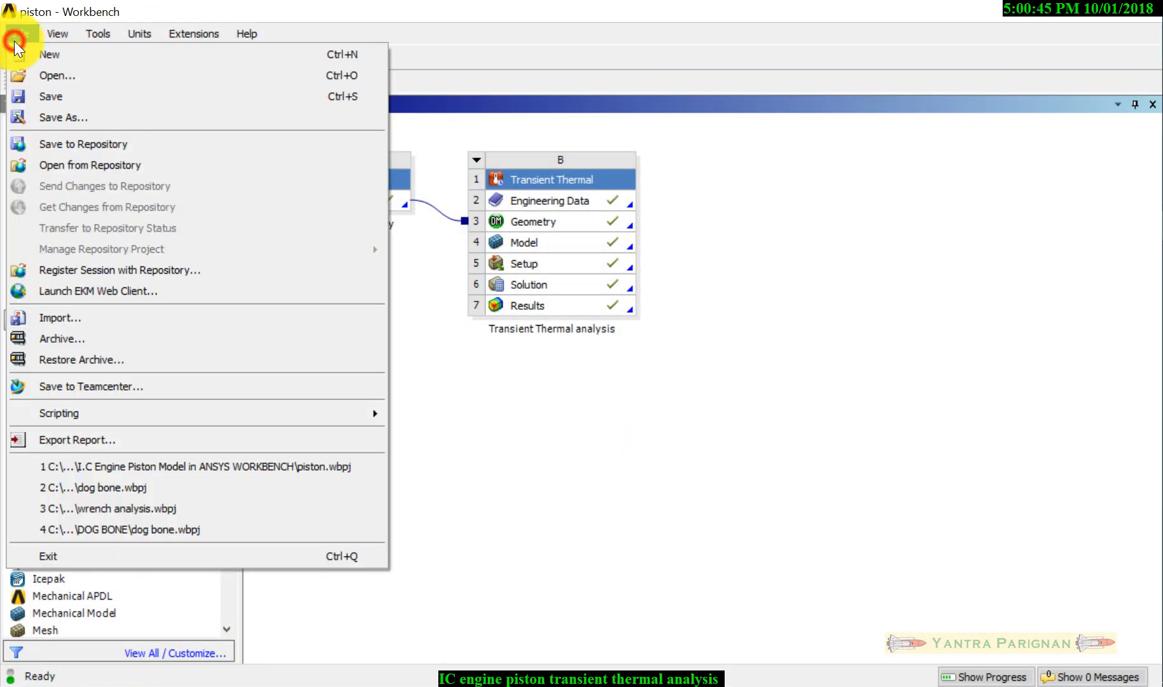
pyautogui.click(32, 108)
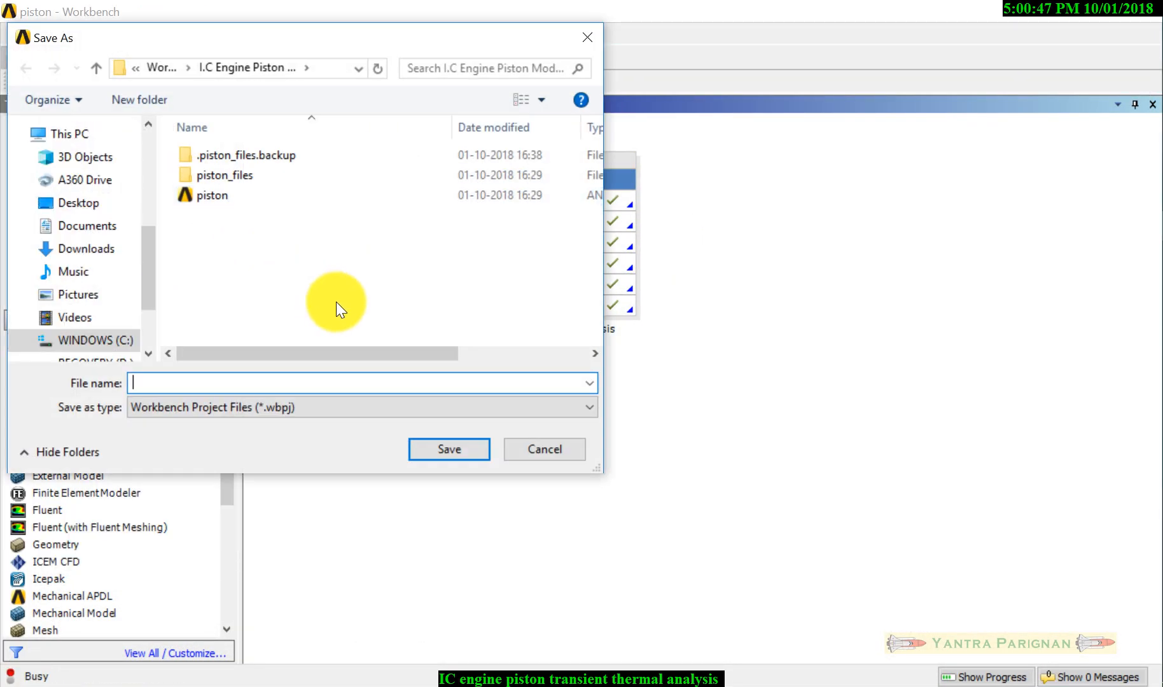
pyautogui.click(153, 71)
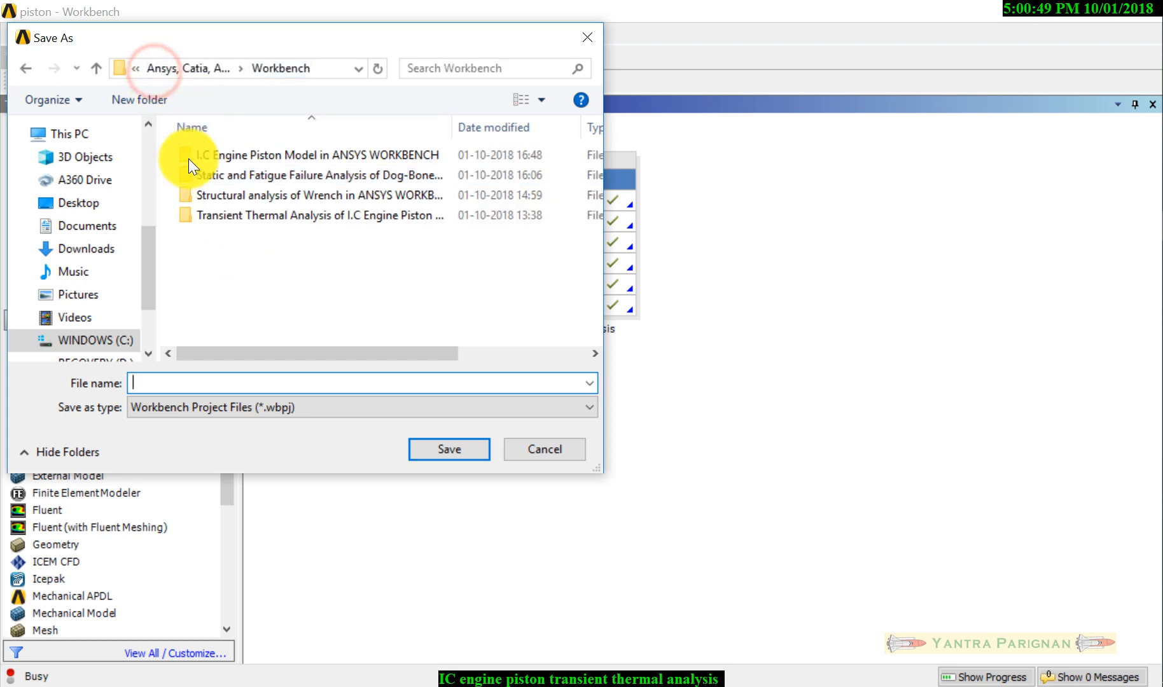
pyautogui.click(217, 217)
pyautogui.doubleClick(217, 217)
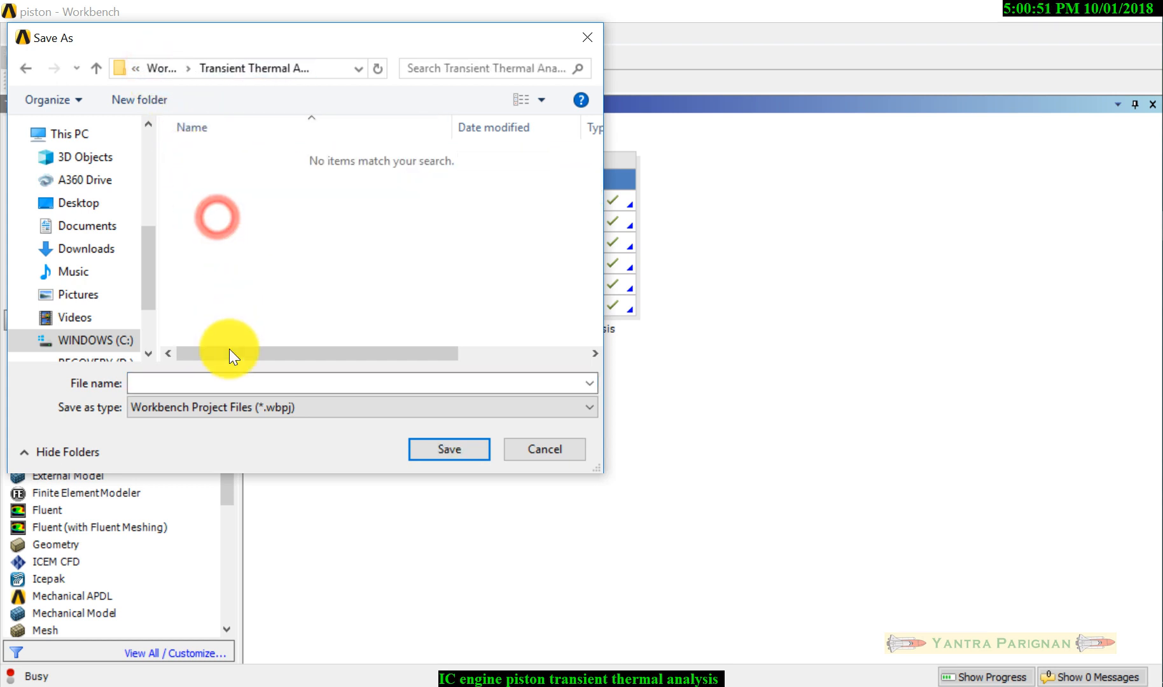
pyautogui.click(238, 382)
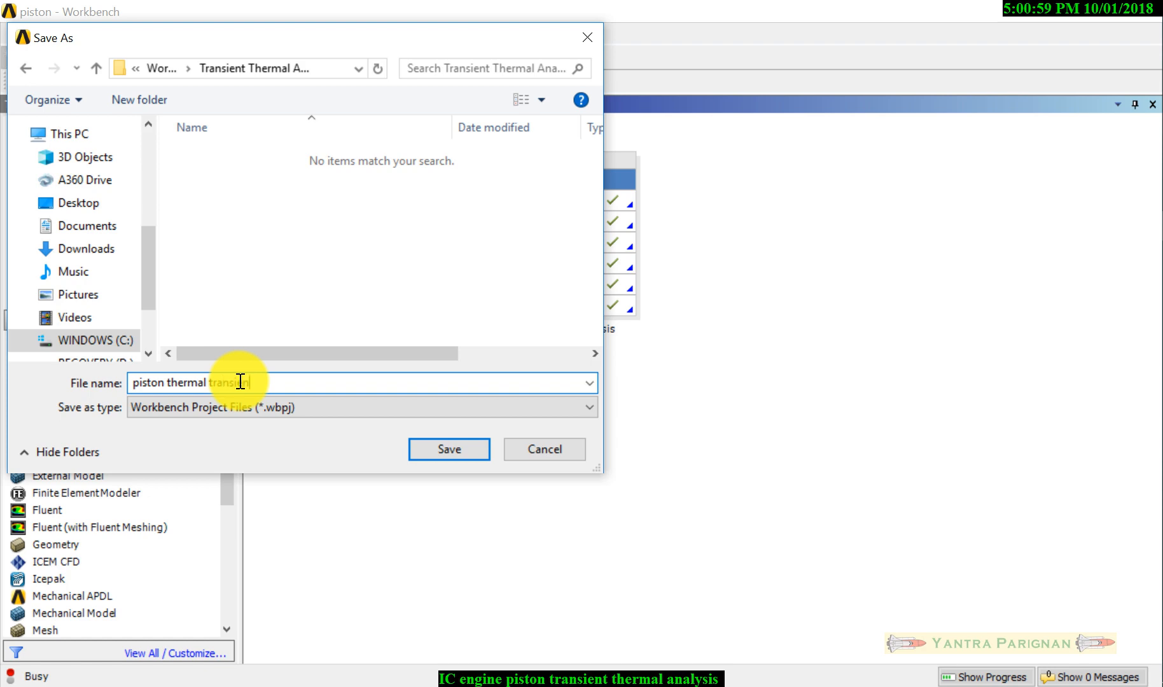
pyautogui.press('Return')
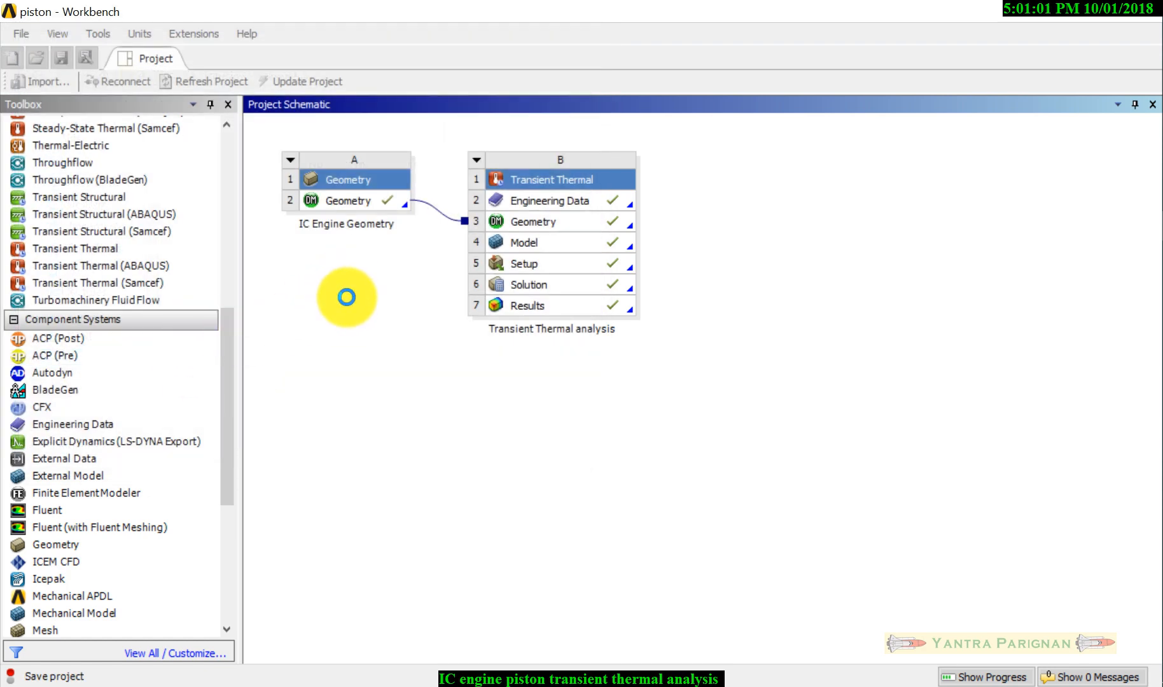